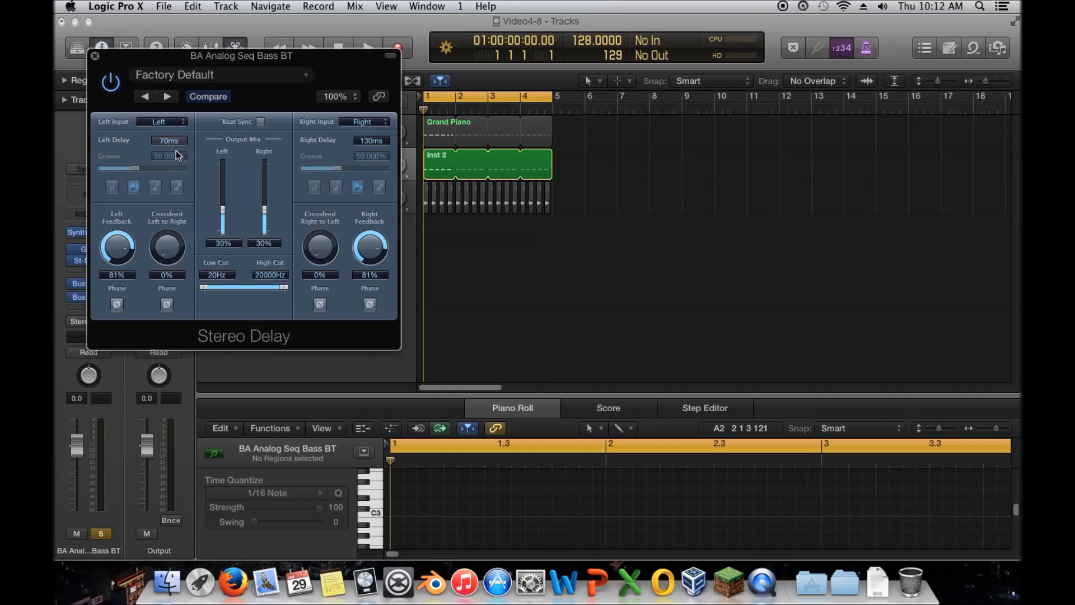
# Step: Set the Stereo Delay's left and right delay times to 80 ms and both output mix levels to 40%
pyautogui.moveTo(386, 141); pyautogui.dragTo(381, 164)
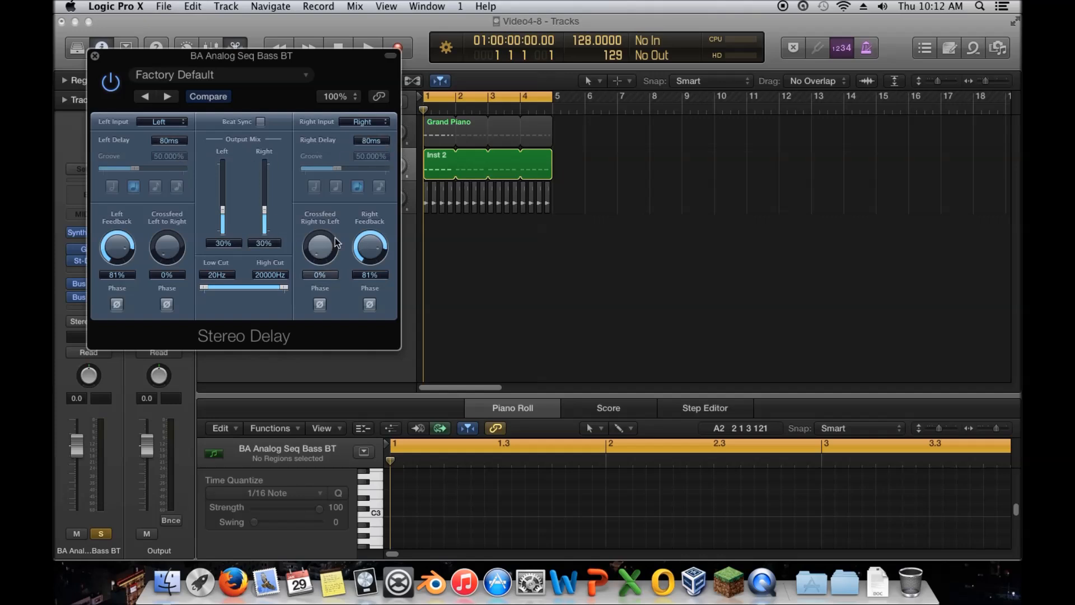
pyautogui.doubleClick(263, 245)
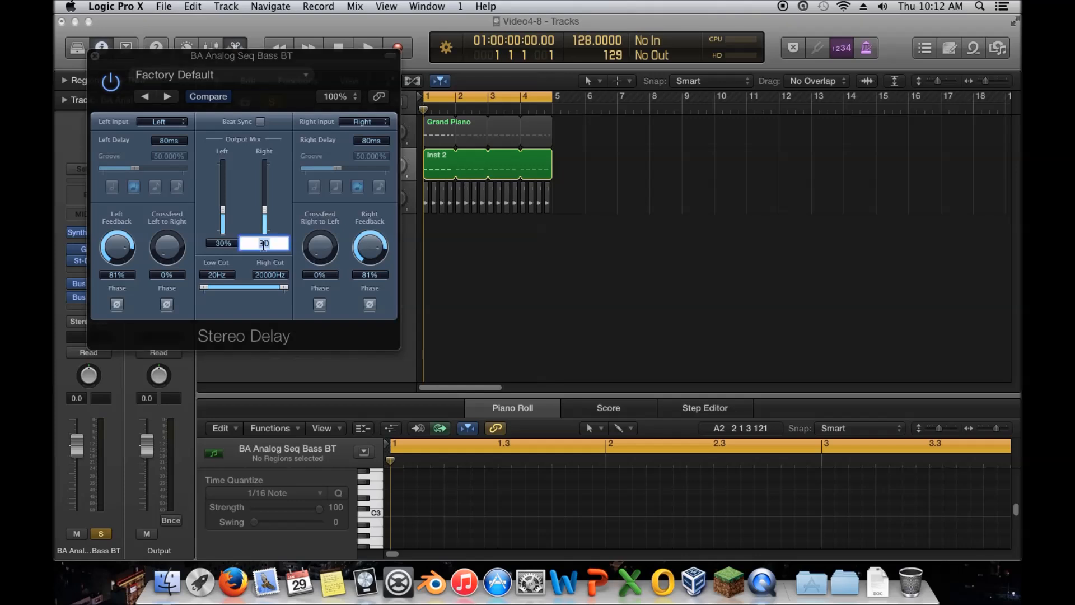
pyautogui.write('40')
pyautogui.press('Return')
pyautogui.doubleClick(223, 243)
pyautogui.write('40')
pyautogui.press('Return')
# Step: Select the Inst 2 region and audition its first note through the Stereo Delay
pyautogui.click(441, 161)
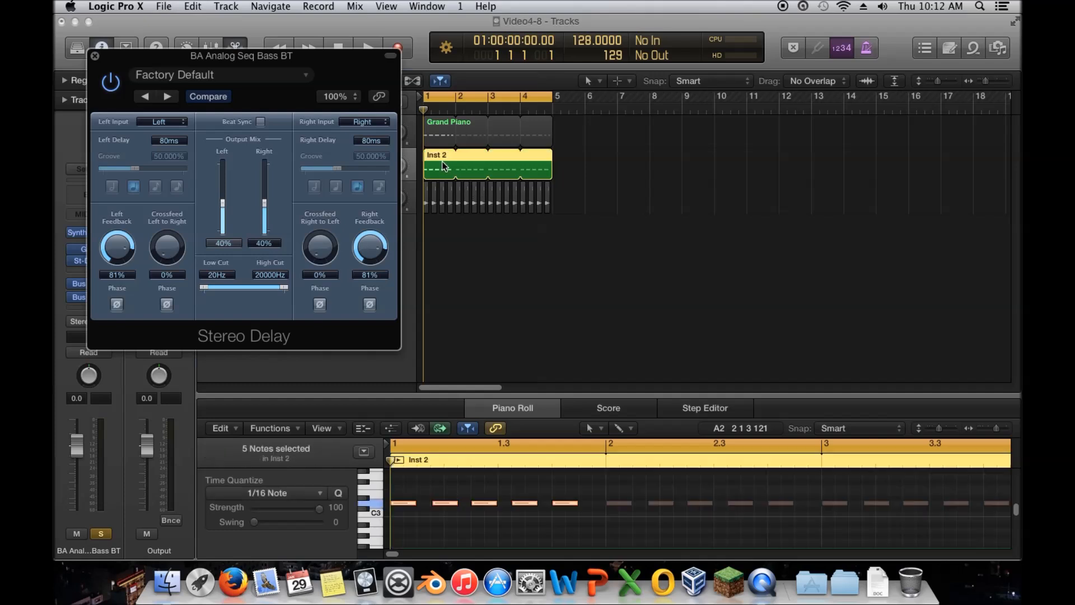
pyautogui.click(410, 493)
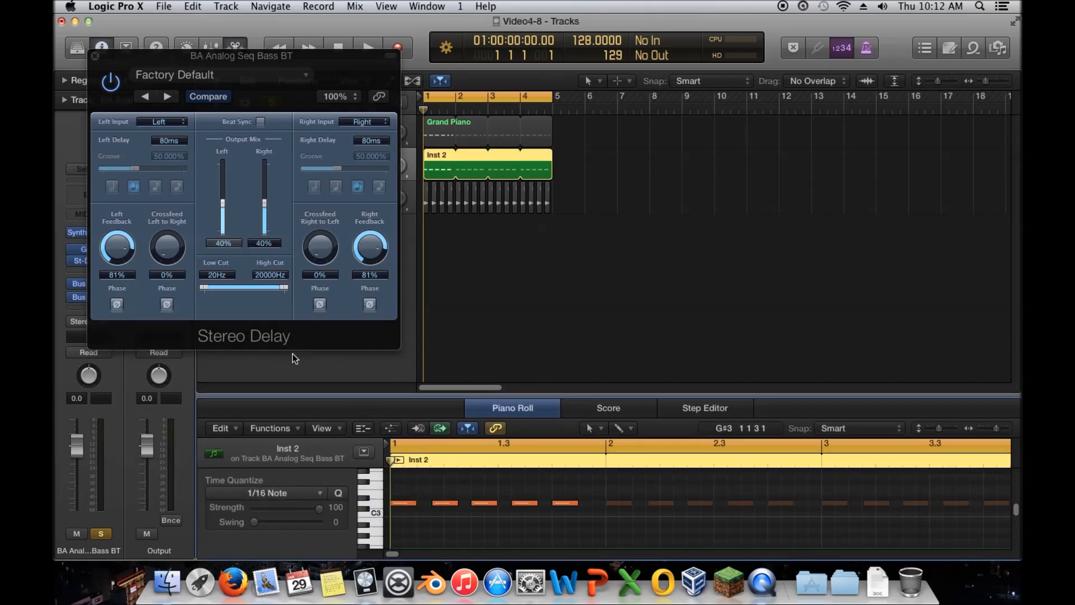
pyautogui.moveTo(407, 506)
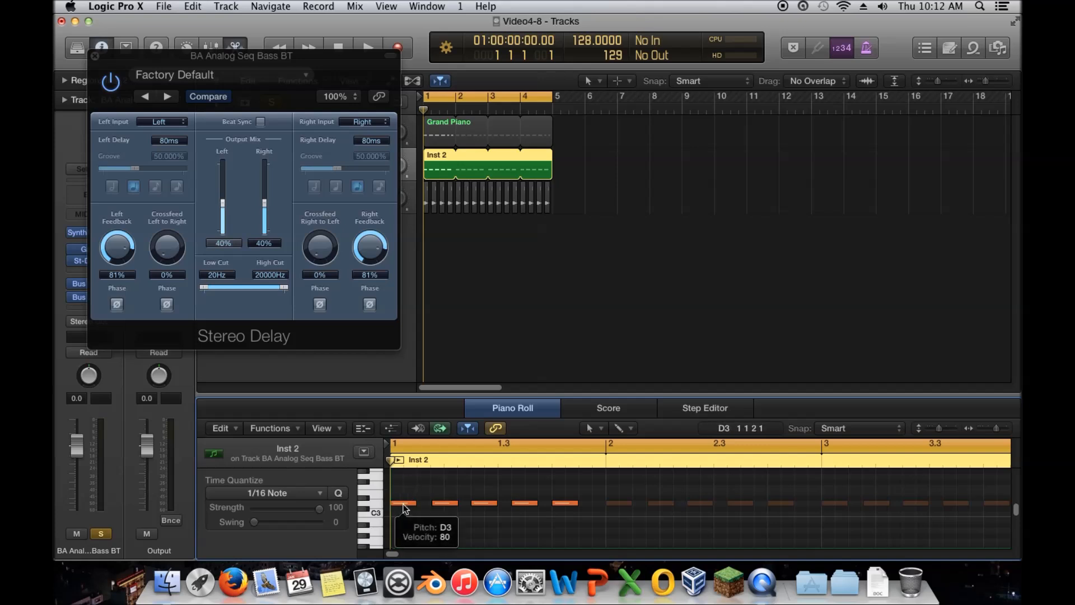
pyautogui.click(404, 504)
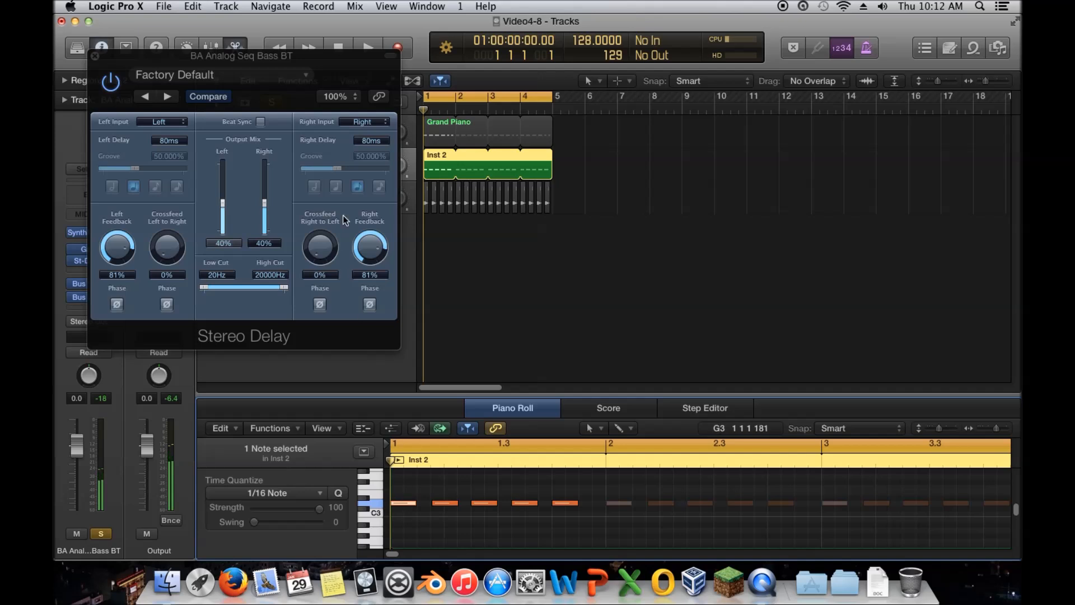
# Step: Set the right and left delay times to 10 ms and audition the first note
pyautogui.click(365, 142)
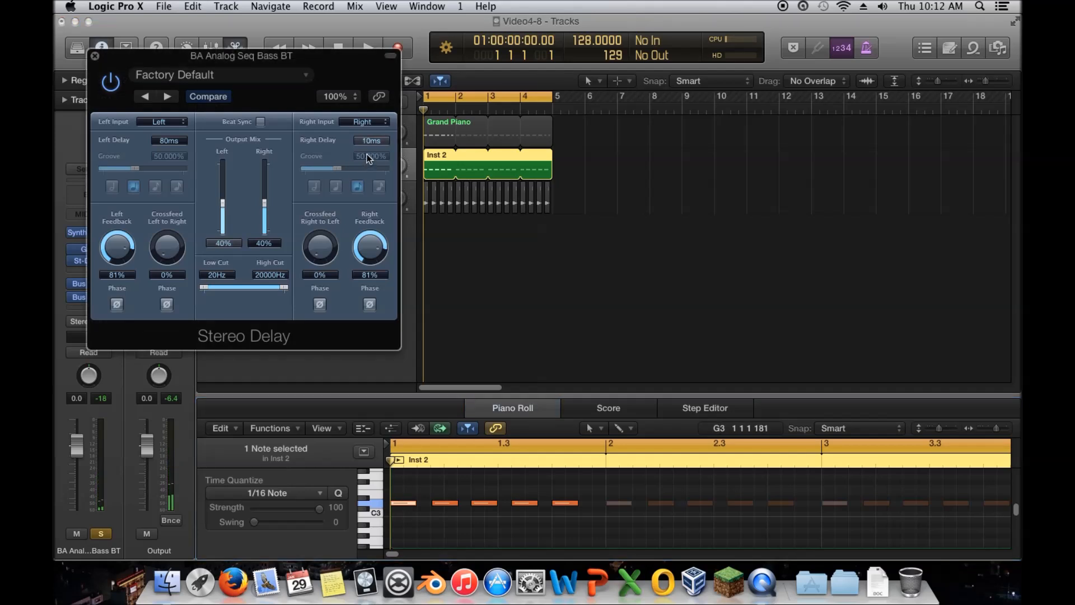
pyautogui.moveTo(168, 138); pyautogui.dragTo(167, 247)
pyautogui.click(402, 503)
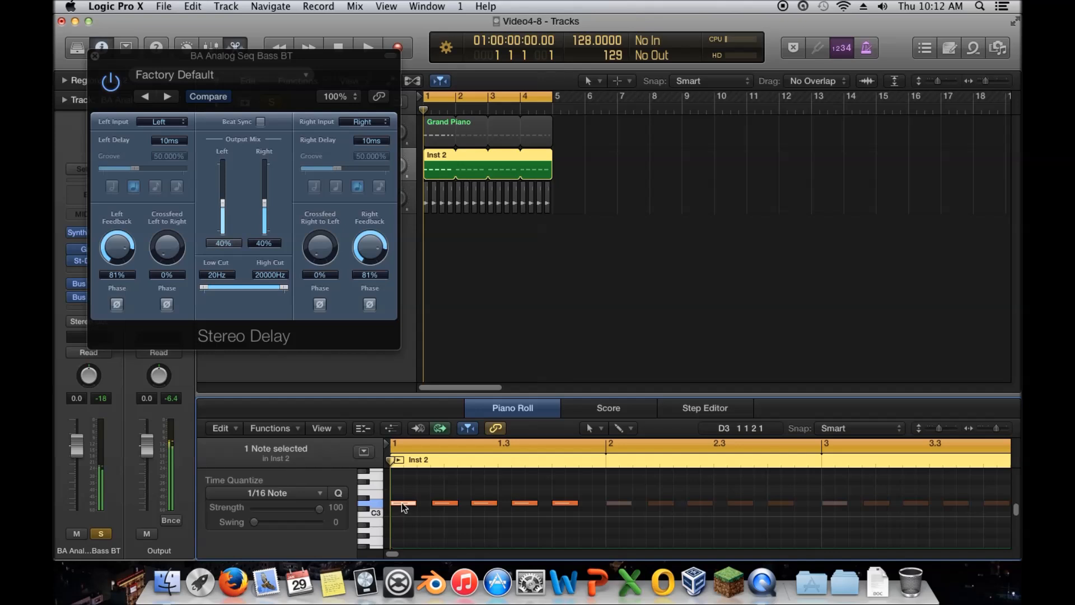
# Step: Raise the right feedback to 96% and the left feedback to 94%, audition the first note, and close the Stereo Delay
pyautogui.moveTo(369, 251); pyautogui.dragTo(365, 241)
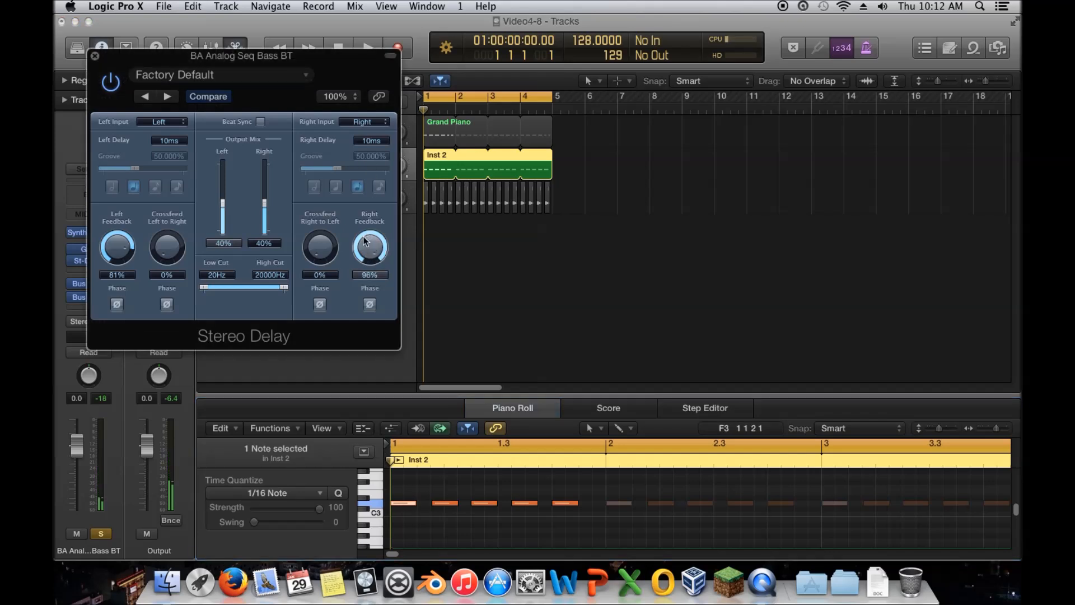
pyautogui.moveTo(120, 246); pyautogui.dragTo(121, 236)
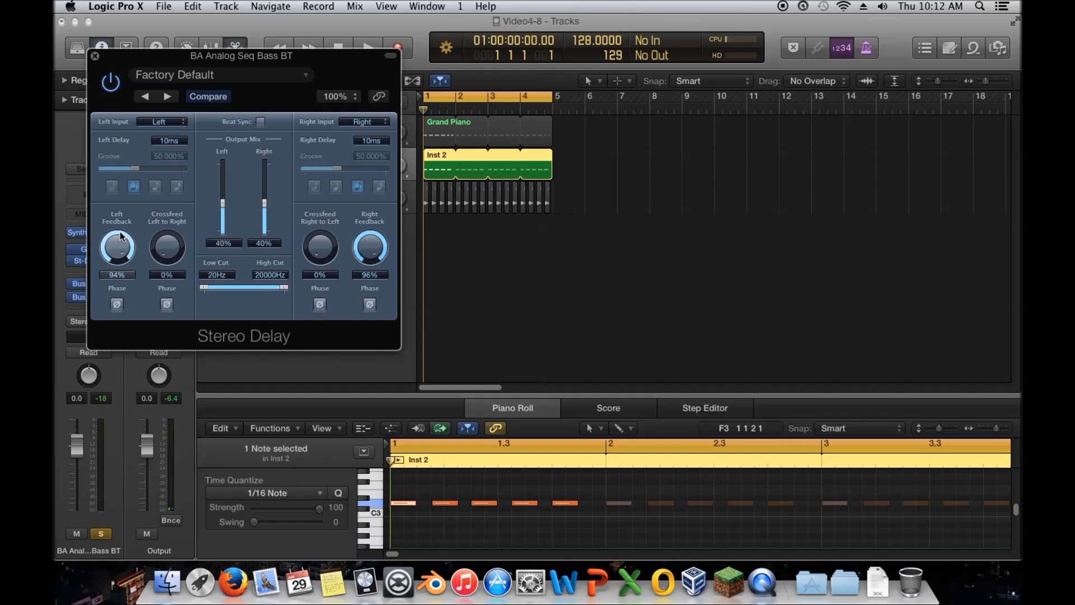
pyautogui.click(399, 503)
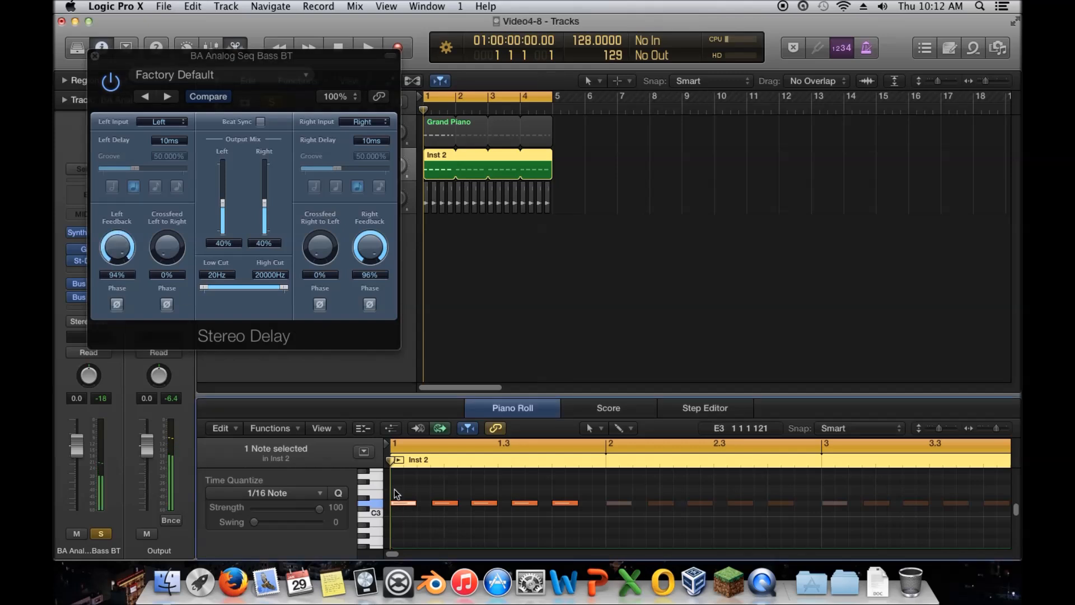
pyautogui.click(94, 56)
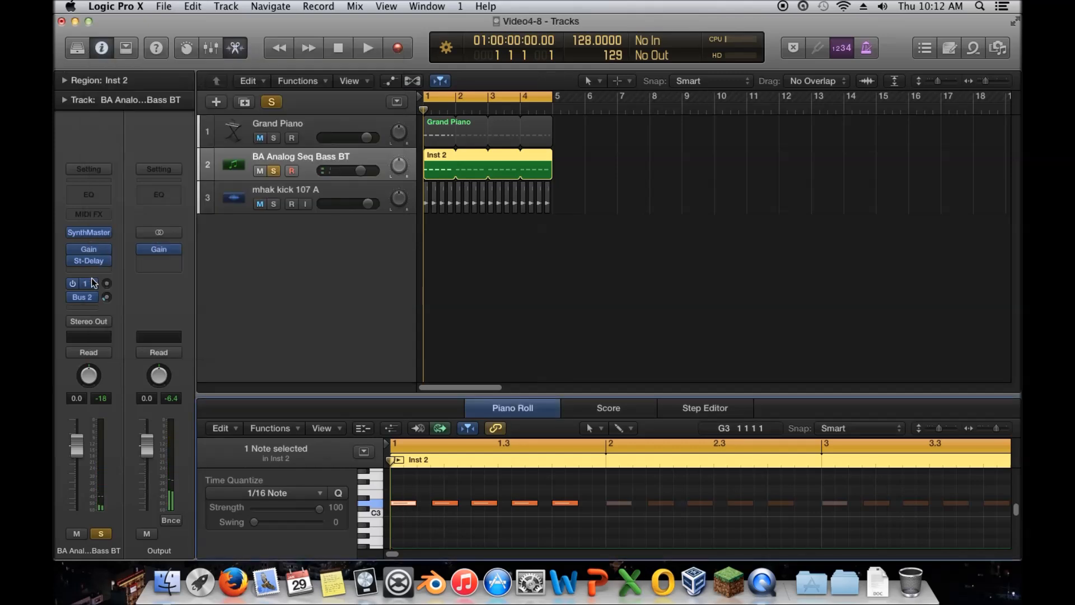
# Step: Replace the Stereo Delay on the bass track with the EnVerb reverb and open its settings clear of the channel strip
pyautogui.click(106, 261)
pyautogui.moveTo(120, 312)
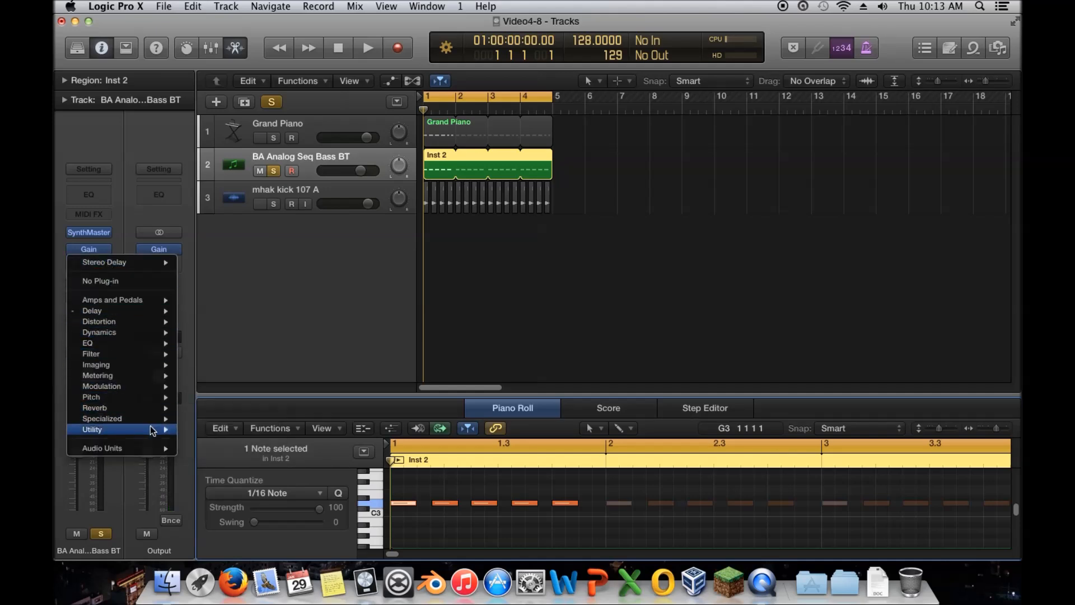
pyautogui.moveTo(152, 408)
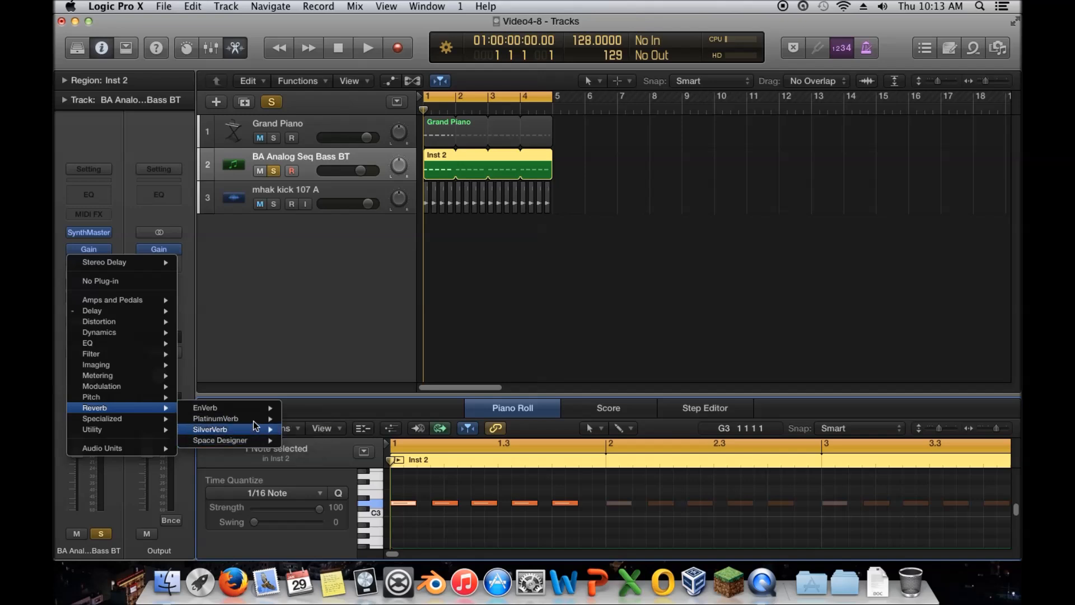
pyautogui.click(322, 409)
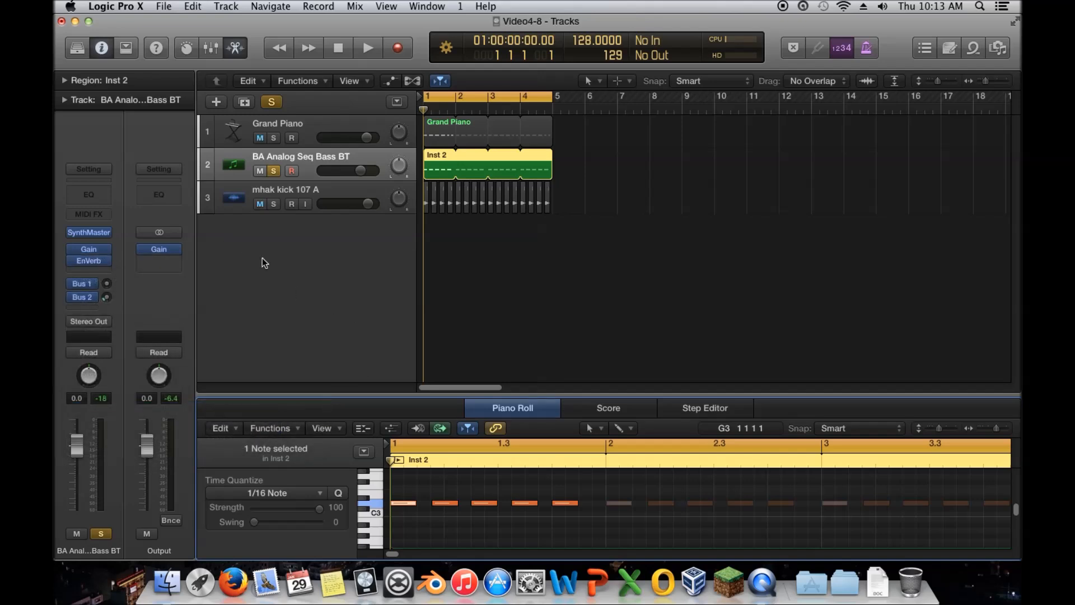
pyautogui.click(90, 261)
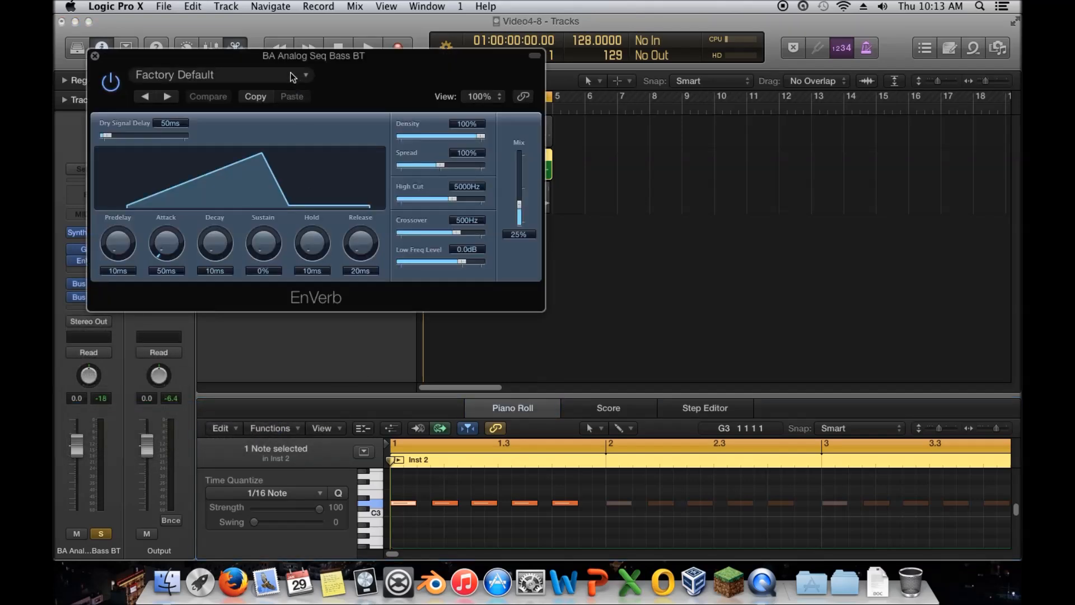
pyautogui.moveTo(258, 54); pyautogui.dragTo(492, 68)
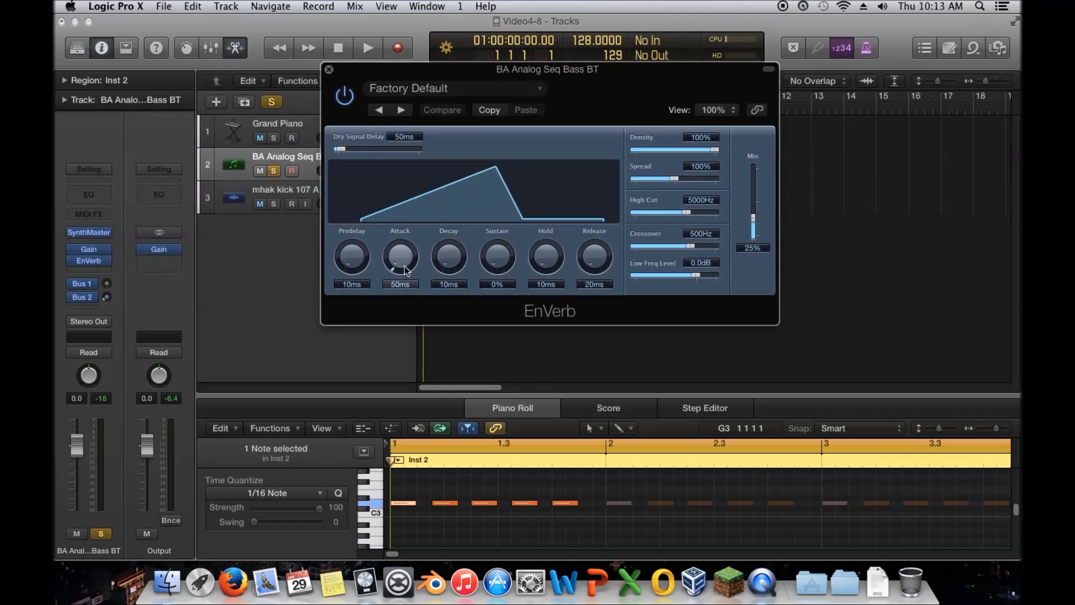
# Step: Set EnVerb's density to 0% and decay to 490 ms, auditioning the first note after each change, and close the plug-in
pyautogui.moveTo(711, 148); pyautogui.dragTo(626, 151)
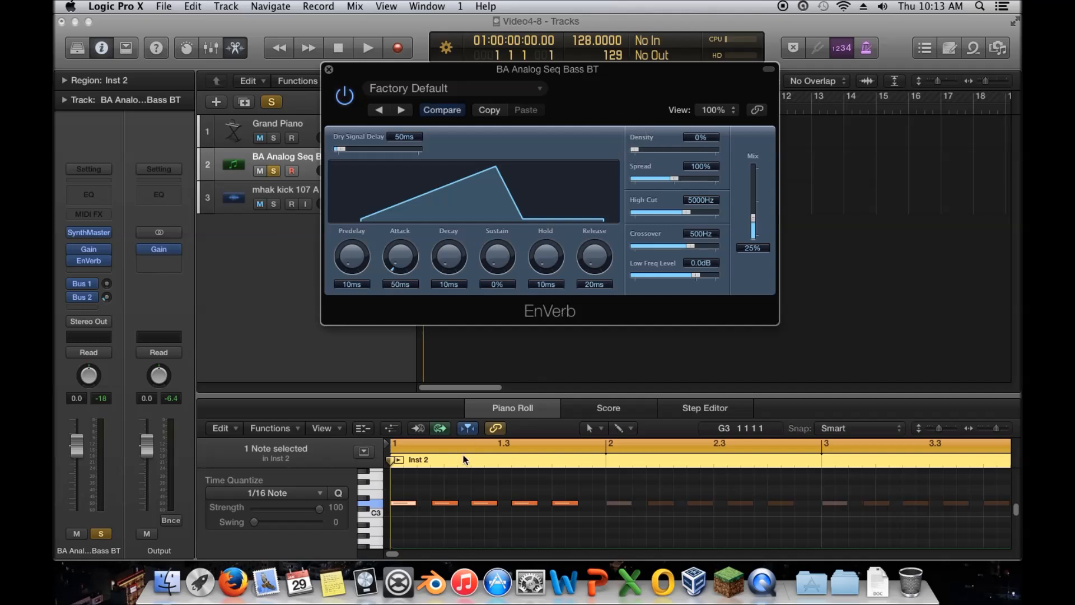
pyautogui.click(404, 502)
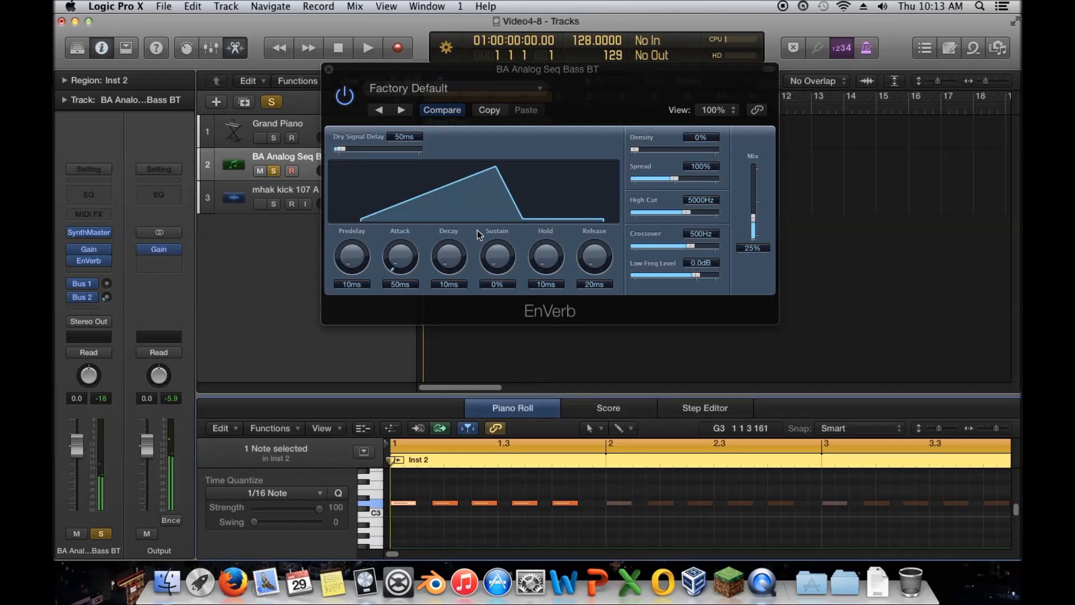
pyautogui.moveTo(448, 256); pyautogui.dragTo(455, 212)
pyautogui.click(404, 503)
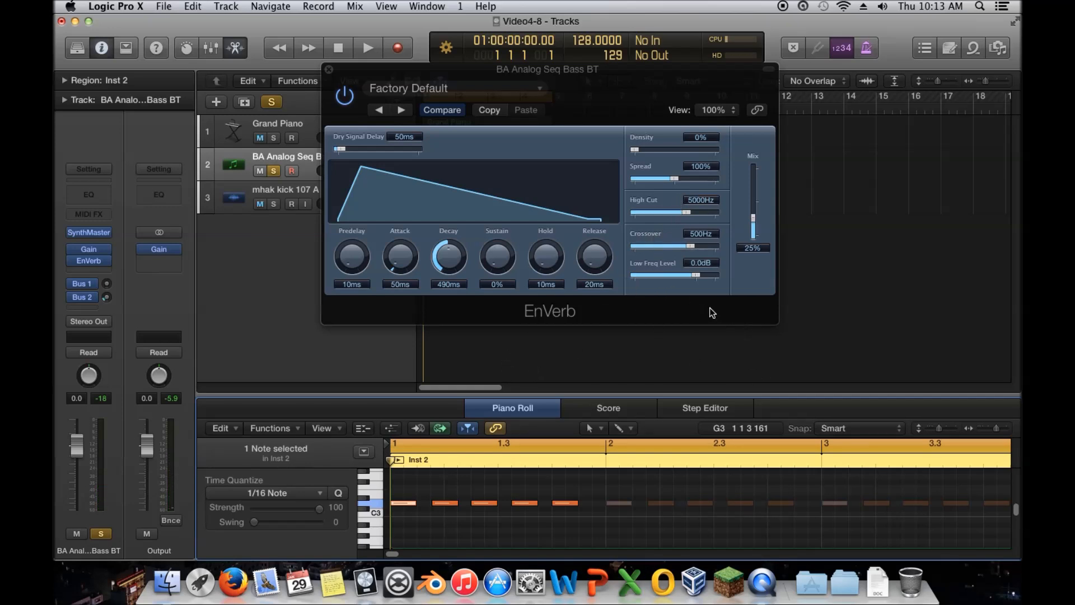
pyautogui.moveTo(93, 261)
pyautogui.click(328, 69)
# Step: Replace EnVerb on the bass track with the Space Designer reverb and audition the first note with its default setting
pyautogui.moveTo(107, 263)
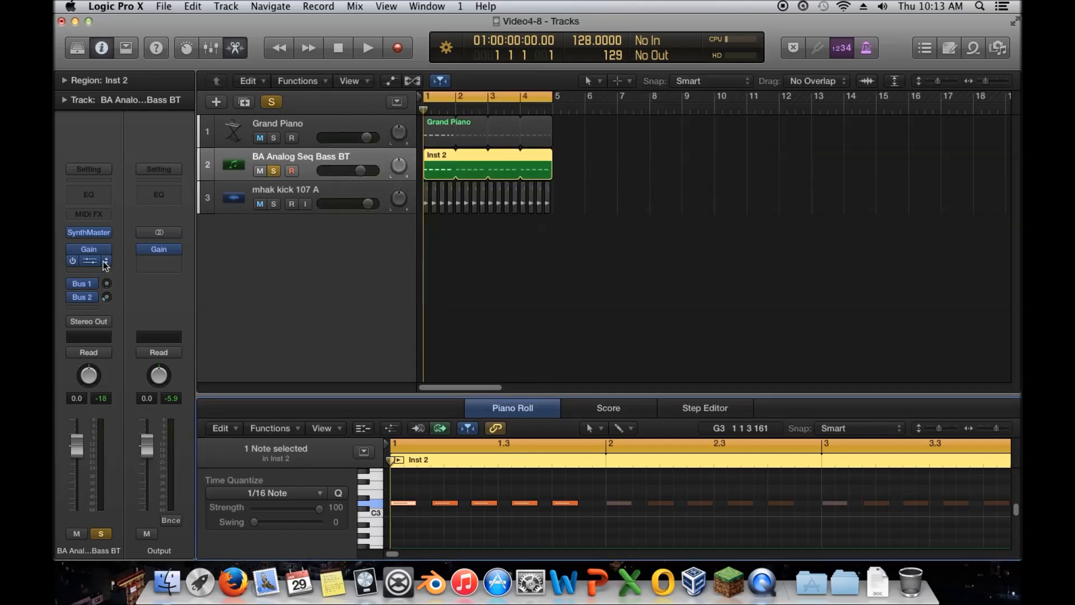
pyautogui.click(107, 263)
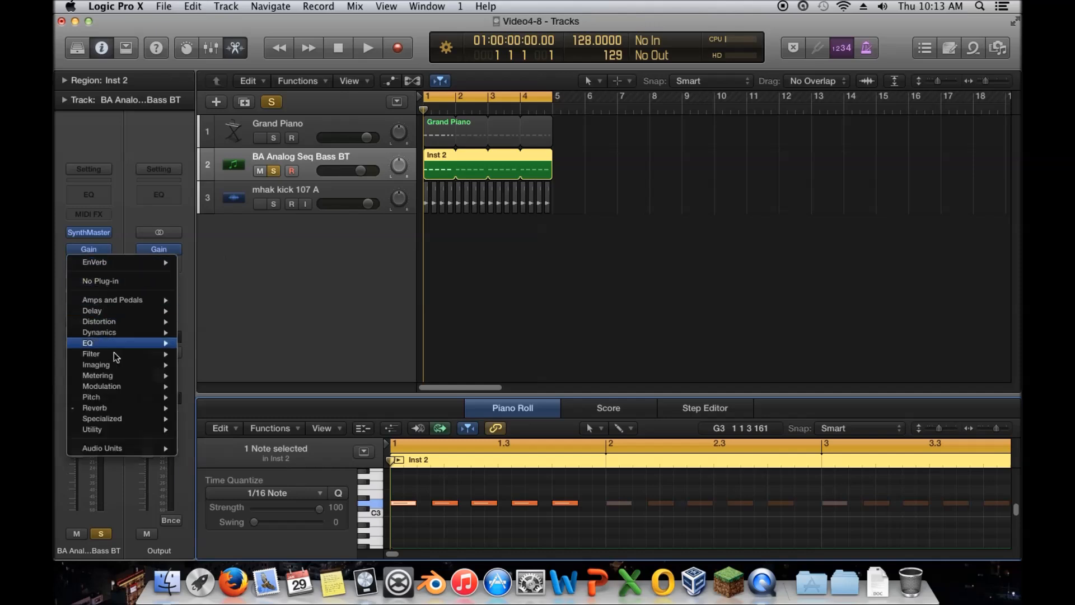
pyautogui.moveTo(140, 407)
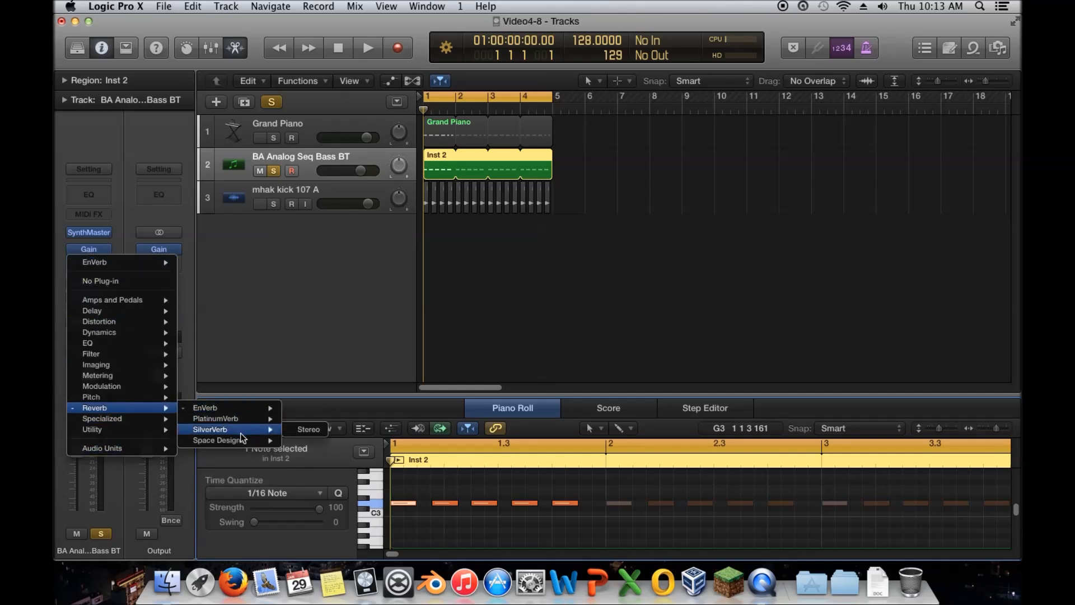
pyautogui.moveTo(246, 440)
pyautogui.click(301, 441)
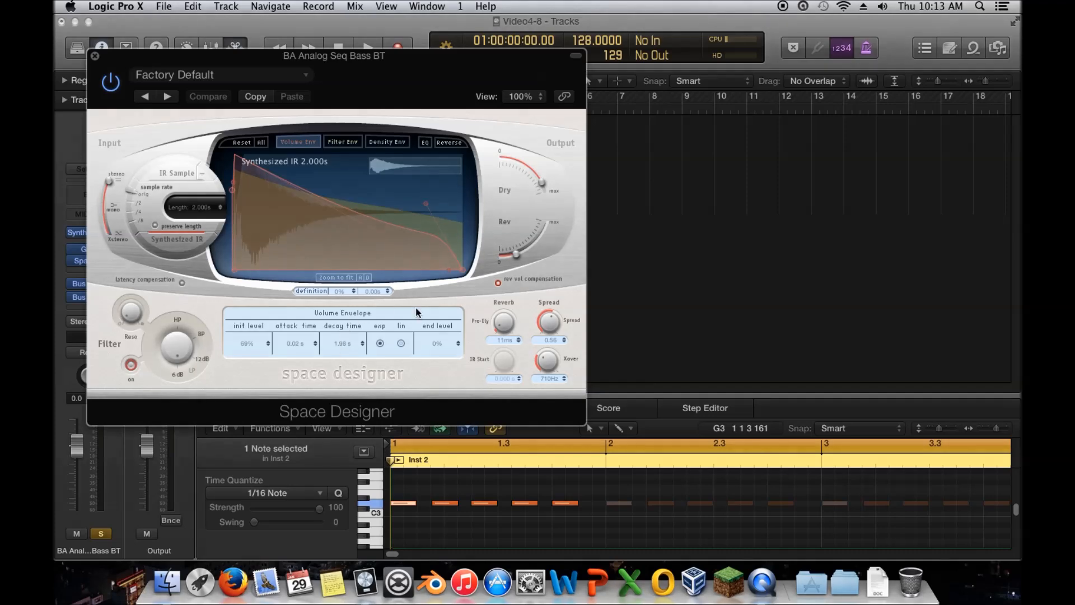
pyautogui.moveTo(227, 56); pyautogui.dragTo(541, 57)
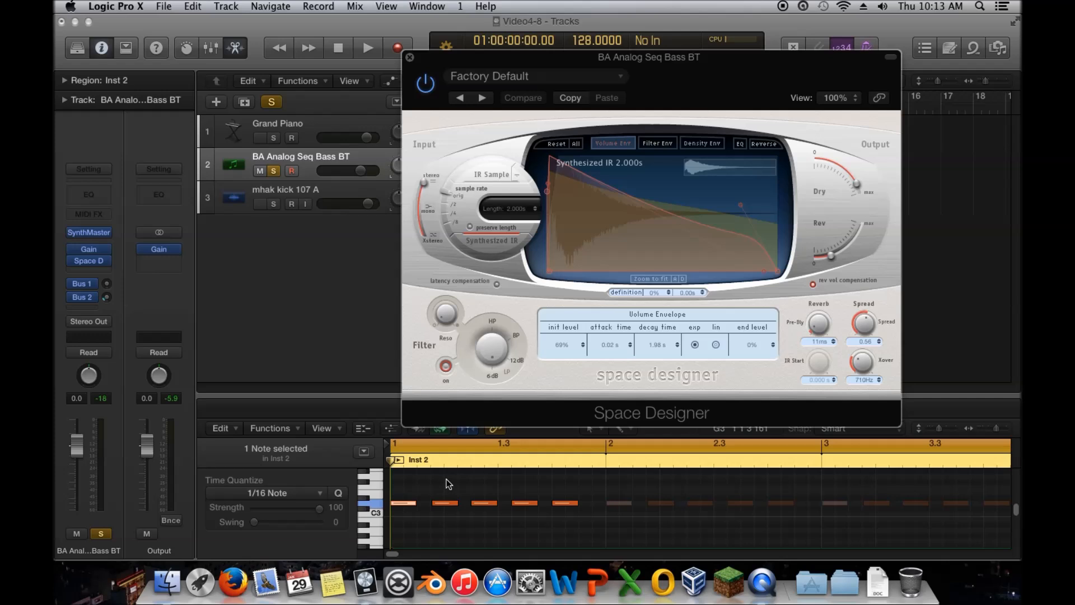
pyautogui.click(400, 508)
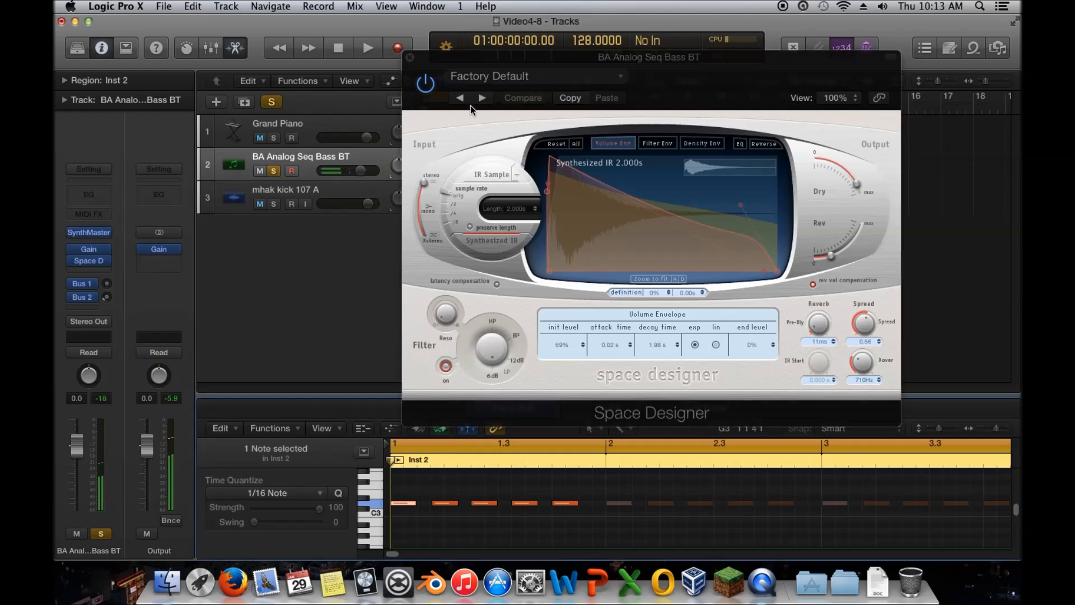
# Step: Load the "02.7s Medium Tail" preset from the Large Spaces rooms into Space Designer and audition the first note
pyautogui.click(492, 76)
pyautogui.moveTo(545, 338)
pyautogui.moveTo(662, 347)
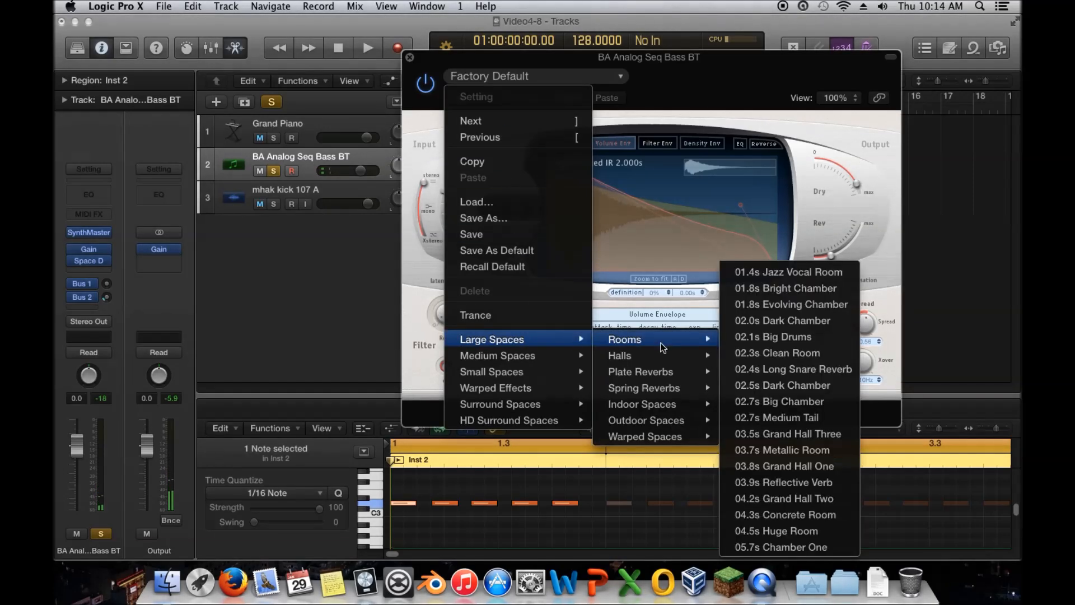
pyautogui.click(774, 422)
pyautogui.click(407, 502)
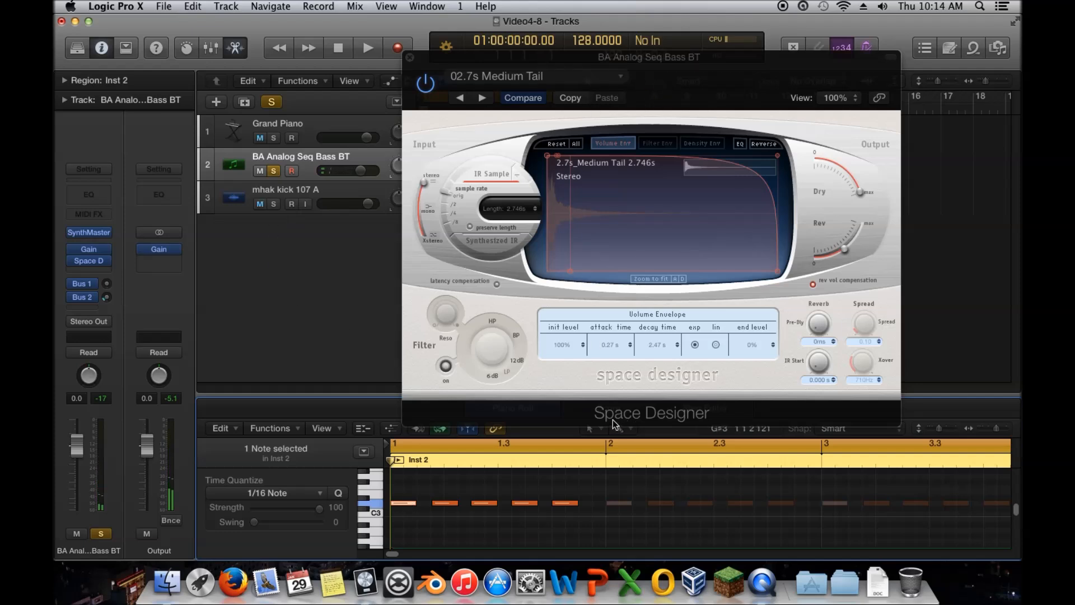
pyautogui.click(523, 415)
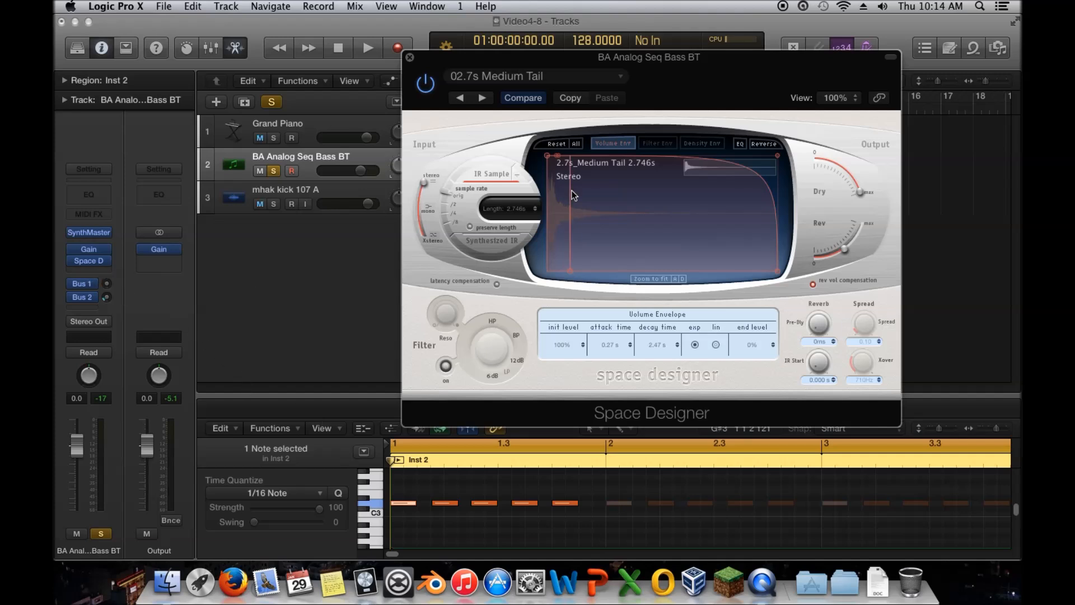
pyautogui.click(512, 77)
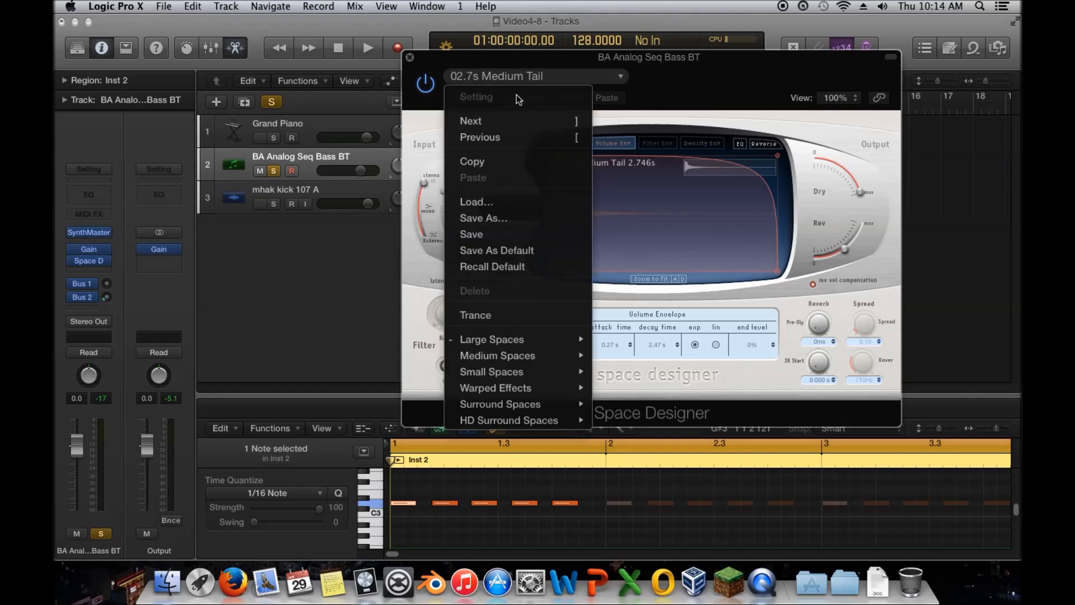
pyautogui.moveTo(542, 364)
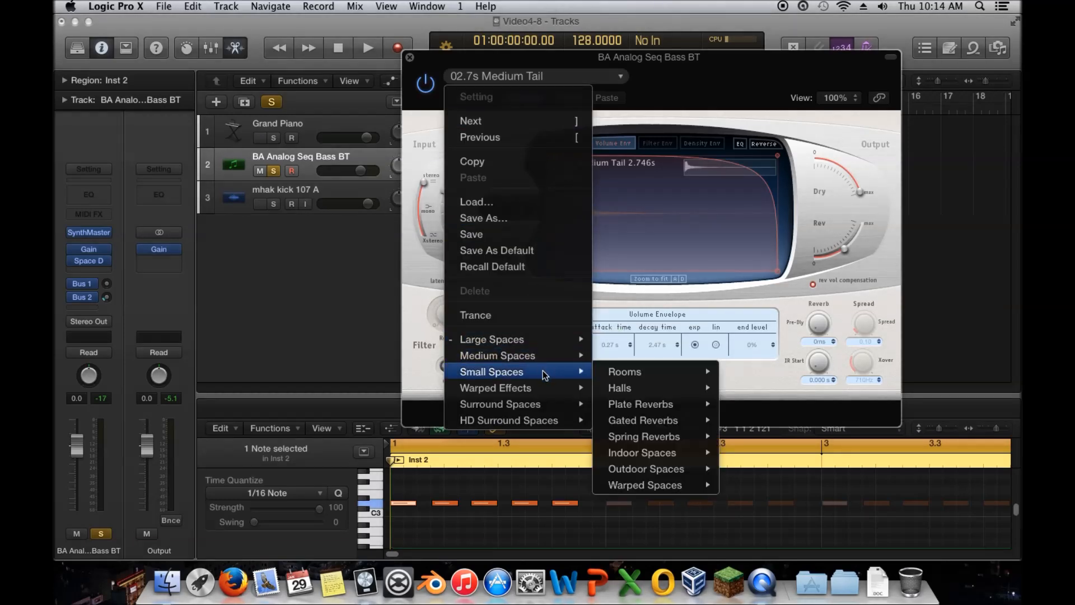
pyautogui.click(428, 409)
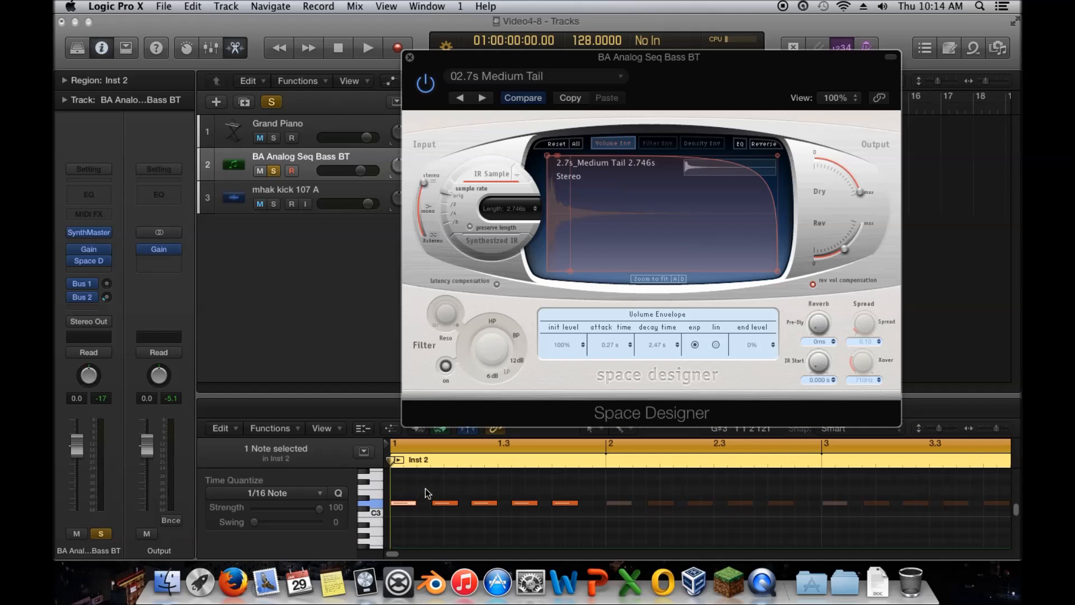
# Step: Compare the first note with Space Designer active and bypassed, re-enable the plug-in, and close its window
pyautogui.moveTo(426, 485); pyautogui.dragTo(406, 519)
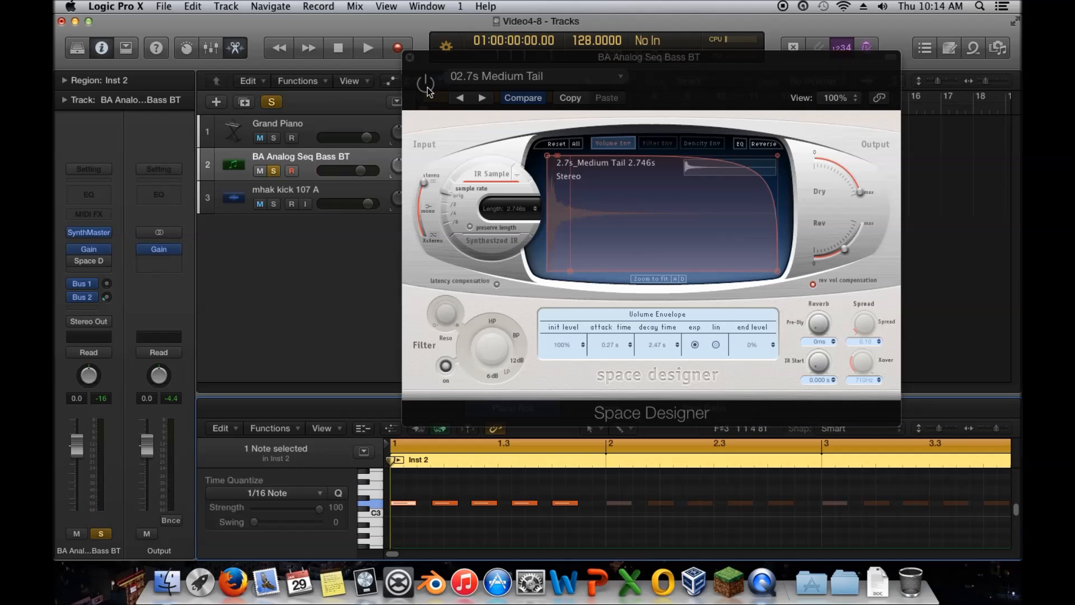
pyautogui.click(425, 86)
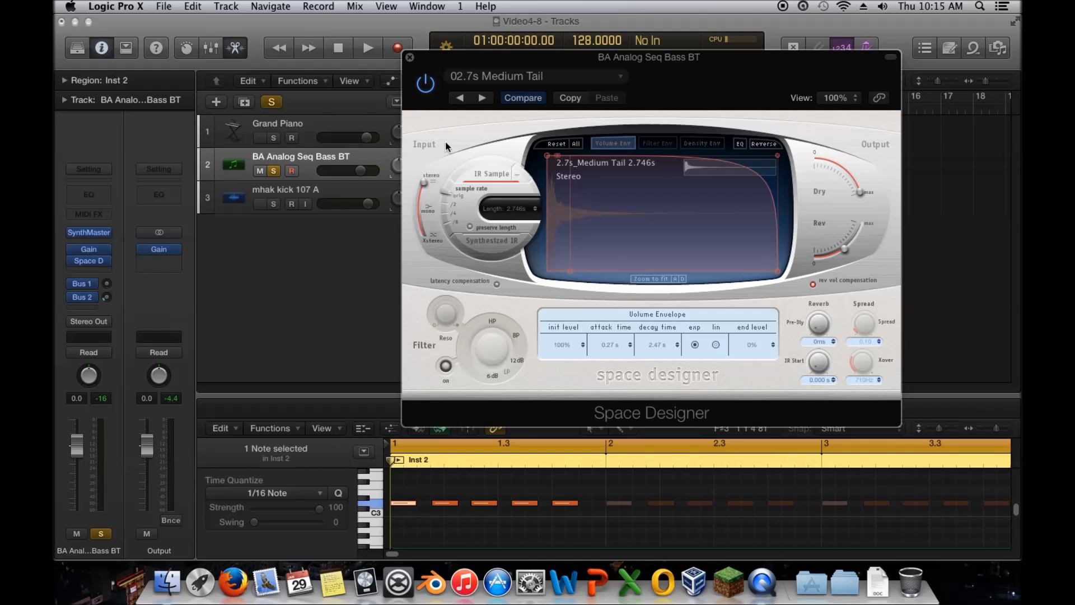
pyautogui.click(410, 57)
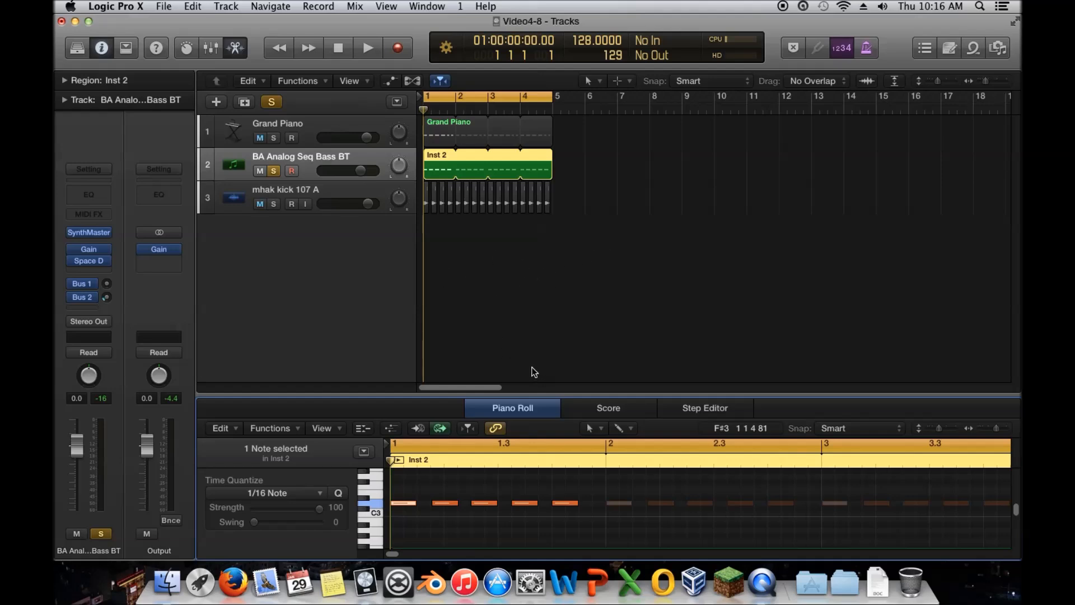
pyautogui.hscroll(1, 431, 386)
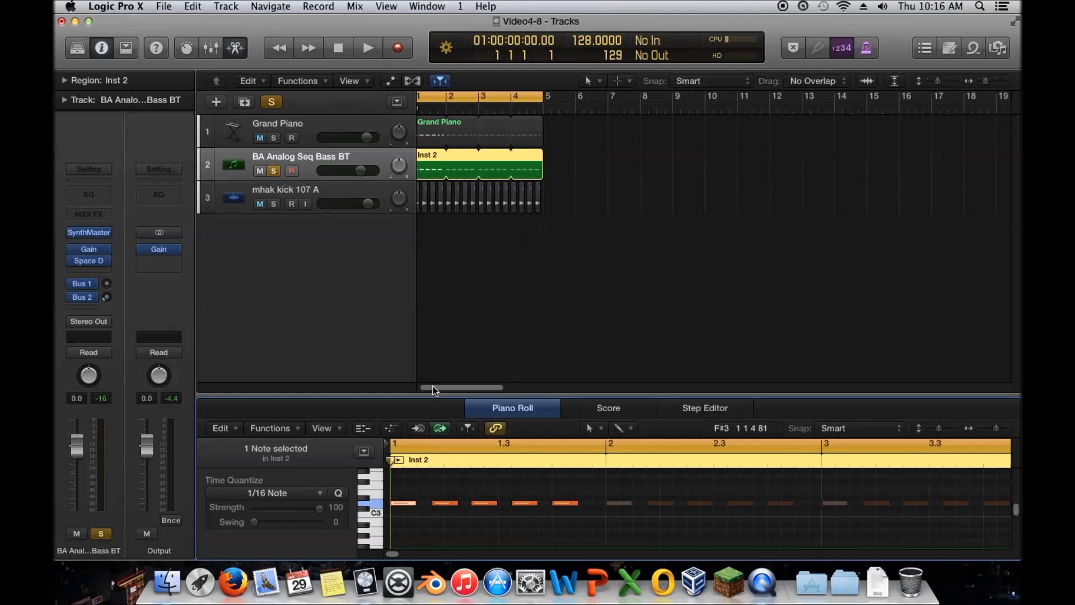
pyautogui.moveTo(432, 387); pyautogui.dragTo(427, 387)
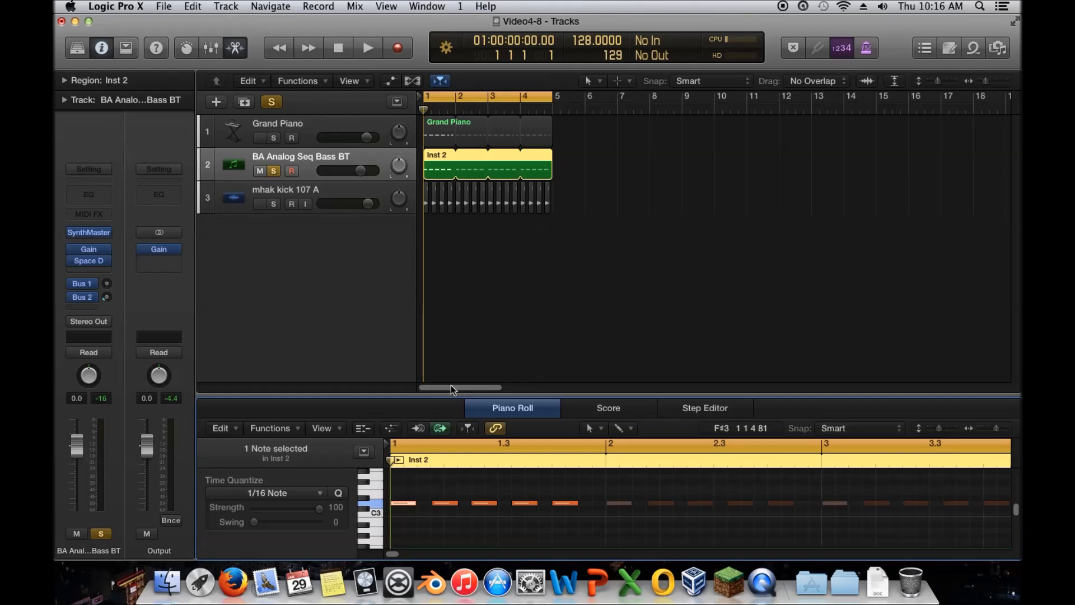
pyautogui.moveTo(448, 387); pyautogui.dragTo(445, 387)
# Step: Review the Space Designer settings on the BA Analog Seq Bass BT track twice, closing the plug-in window each time
pyautogui.moveTo(89, 251)
pyautogui.click(88, 261)
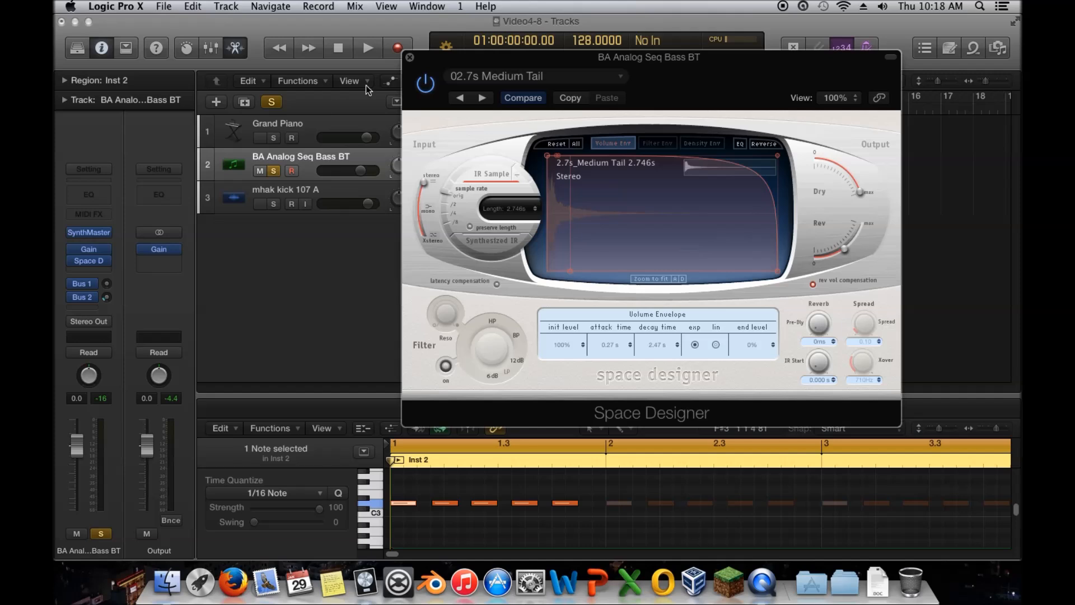
pyautogui.click(408, 58)
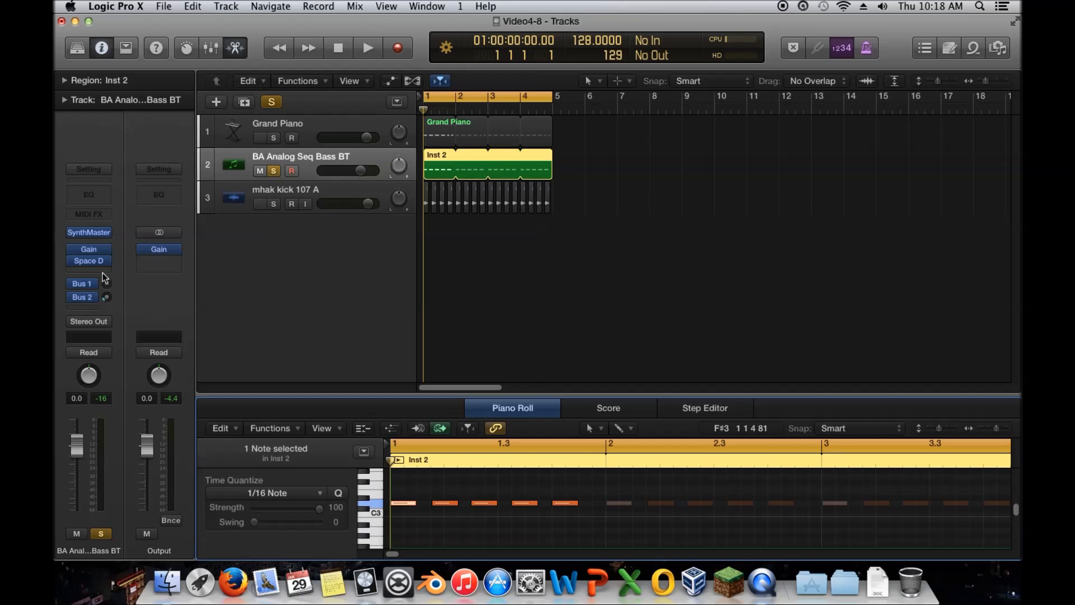
pyautogui.click(86, 260)
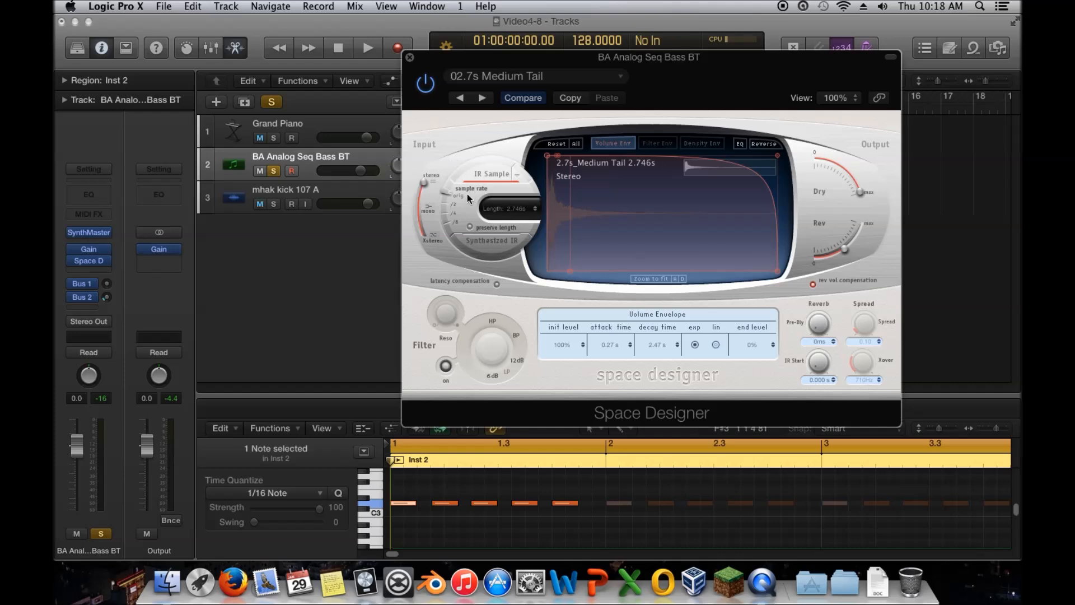
pyautogui.click(409, 57)
# Step: Show the Bus 1 reverb channel beside the bass channel and raise the bass track's send level to Bus 1
pyautogui.moveTo(93, 290)
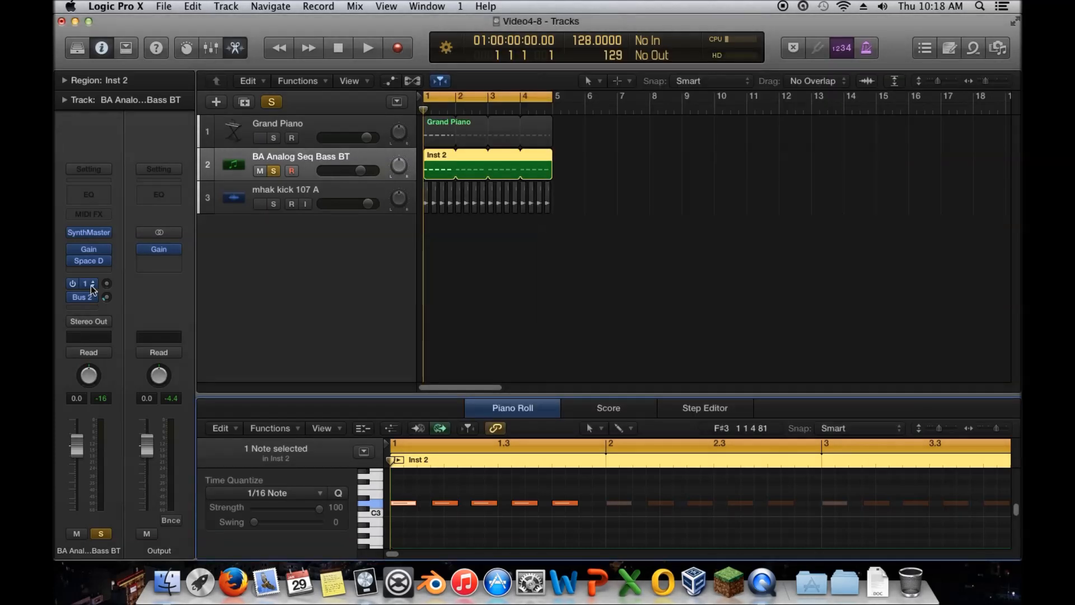
pyautogui.click(74, 285)
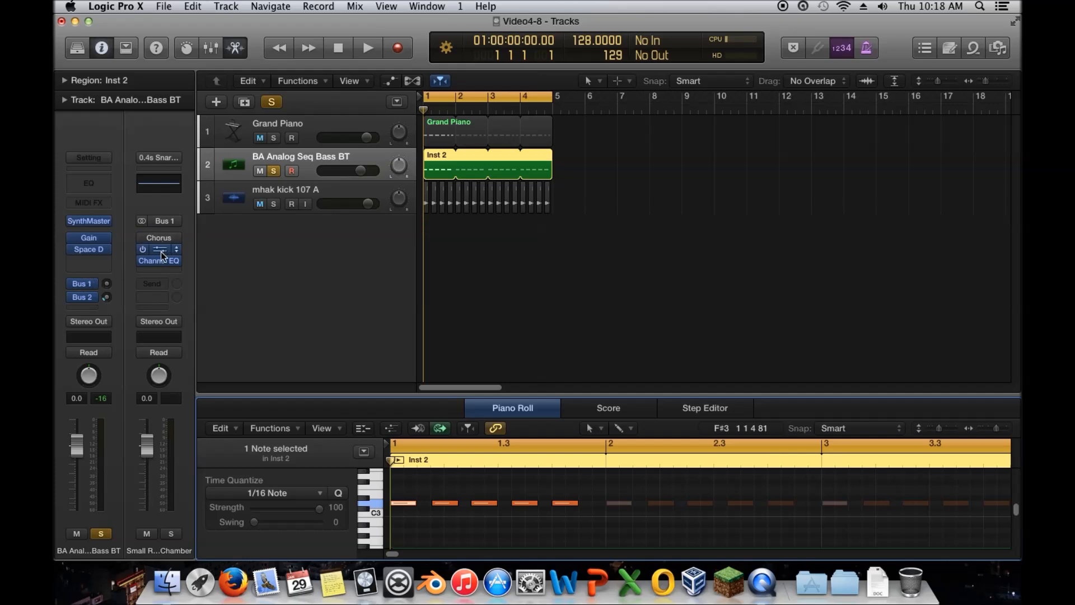
pyautogui.moveTo(107, 285)
pyautogui.mouseDown()
pyautogui.moveTo(107, 252)
pyautogui.moveTo(106, 268)
pyautogui.mouseUp()
pyautogui.moveTo(147, 263)
pyautogui.moveTo(106, 284); pyautogui.dragTo(108, 284)
# Step: Inspect the Channel EQ and the bypassed Chorus plug-ins on the Bus 1 reverb channel, closing each window
pyautogui.click(159, 261)
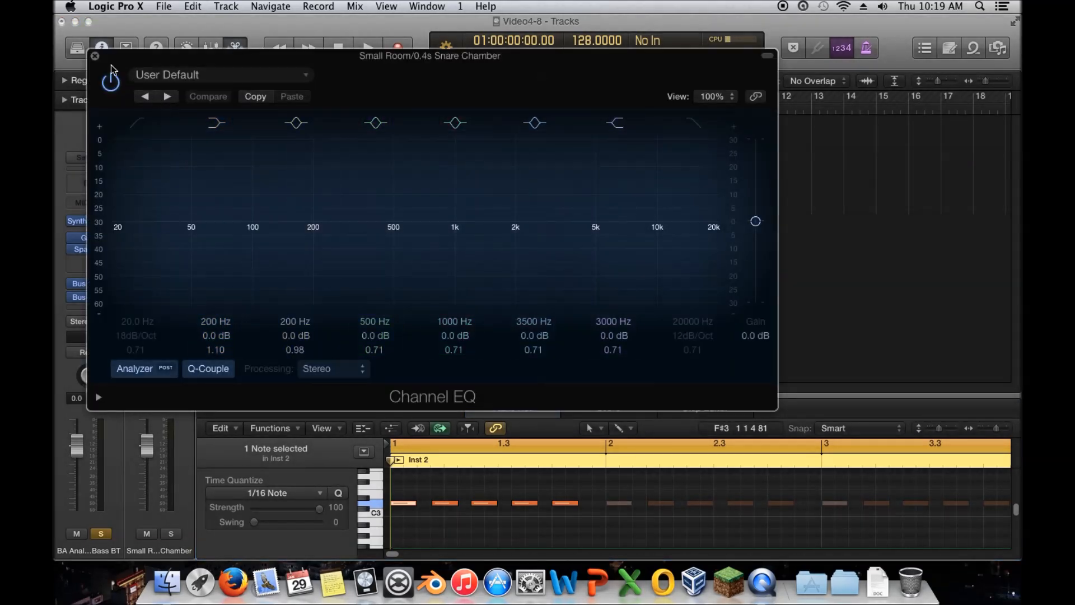
pyautogui.click(95, 57)
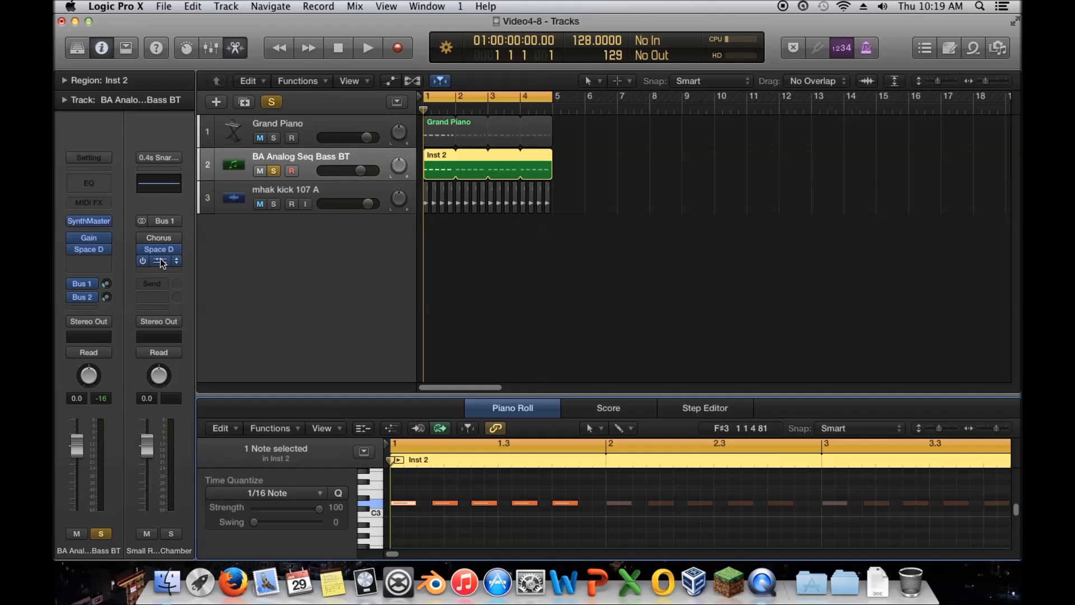
pyautogui.click(158, 240)
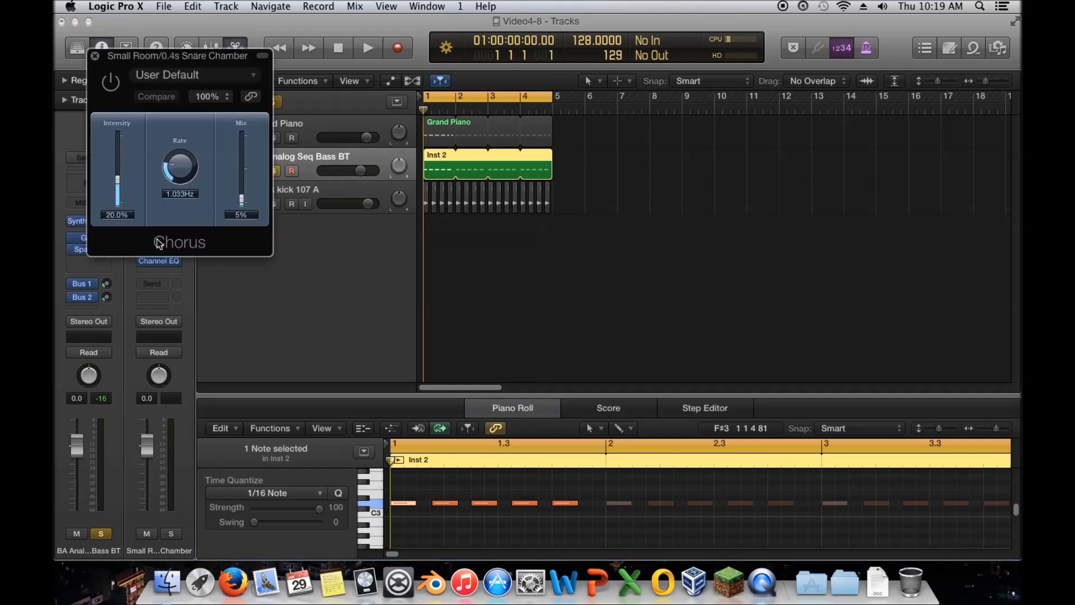
pyautogui.moveTo(111, 62); pyautogui.dragTo(525, 75)
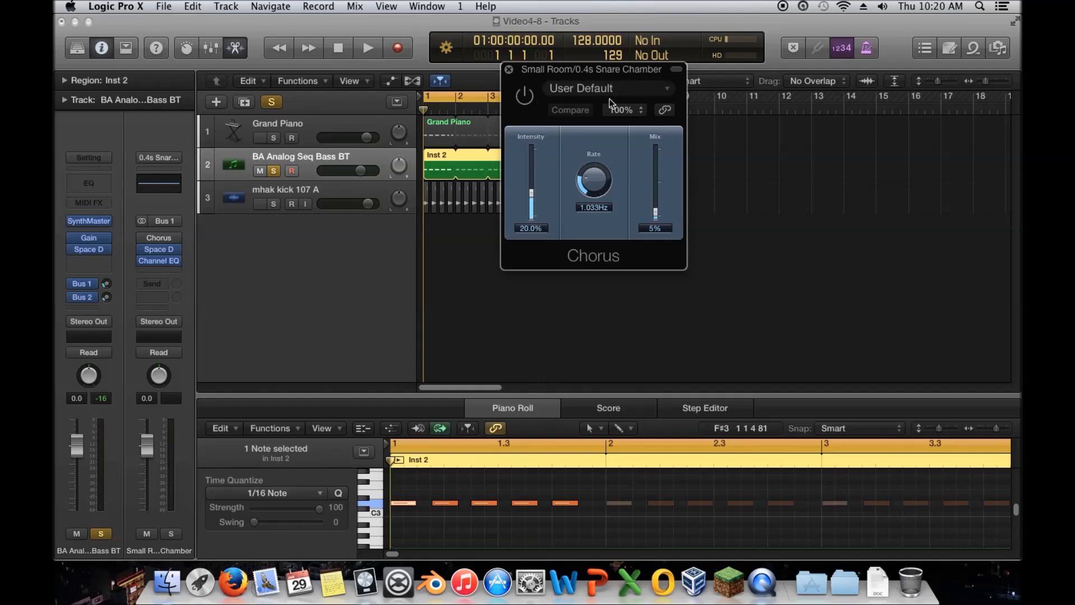
pyautogui.click(509, 69)
pyautogui.moveTo(160, 249)
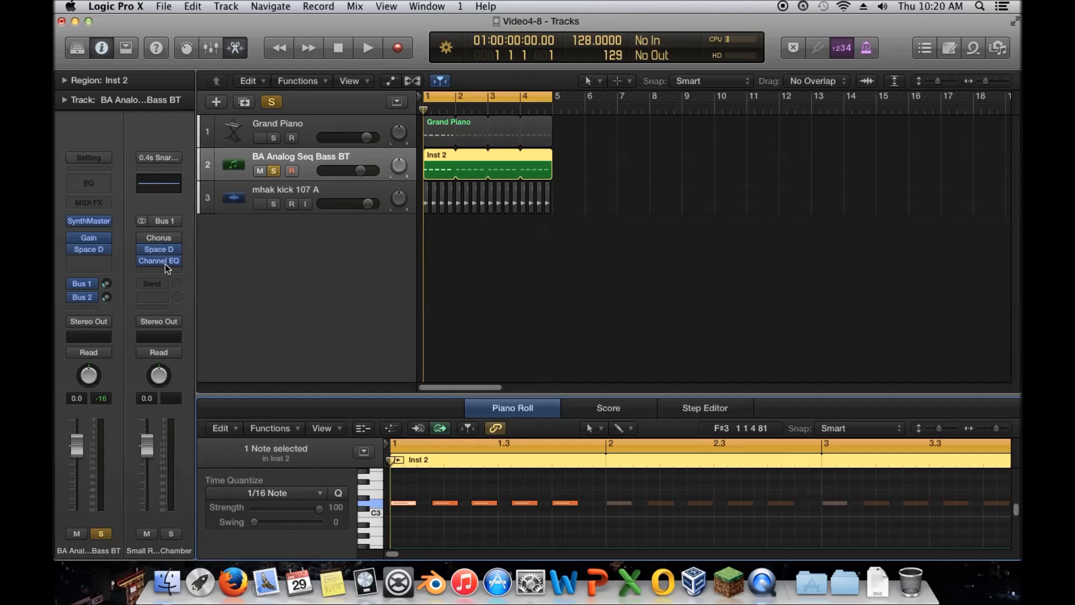
pyautogui.click(160, 241)
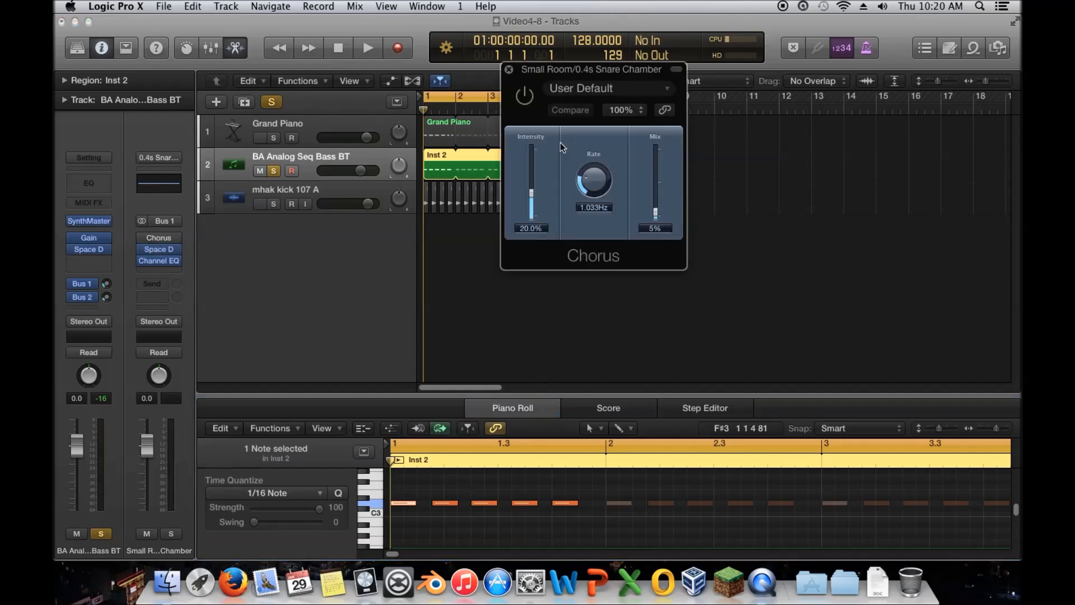
pyautogui.click(509, 70)
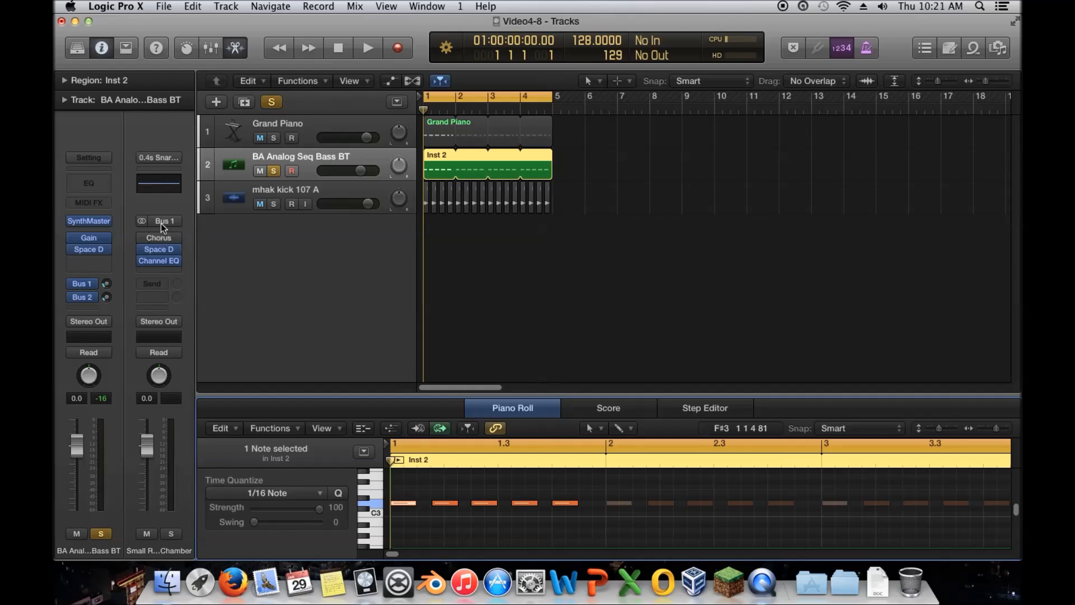
# Step: Open the Bus 1 channel's Channel EQ, examine the built-in EQ view of its Space Designer, and close Space Designer
pyautogui.click(162, 261)
pyautogui.moveTo(305, 73); pyautogui.dragTo(520, 89)
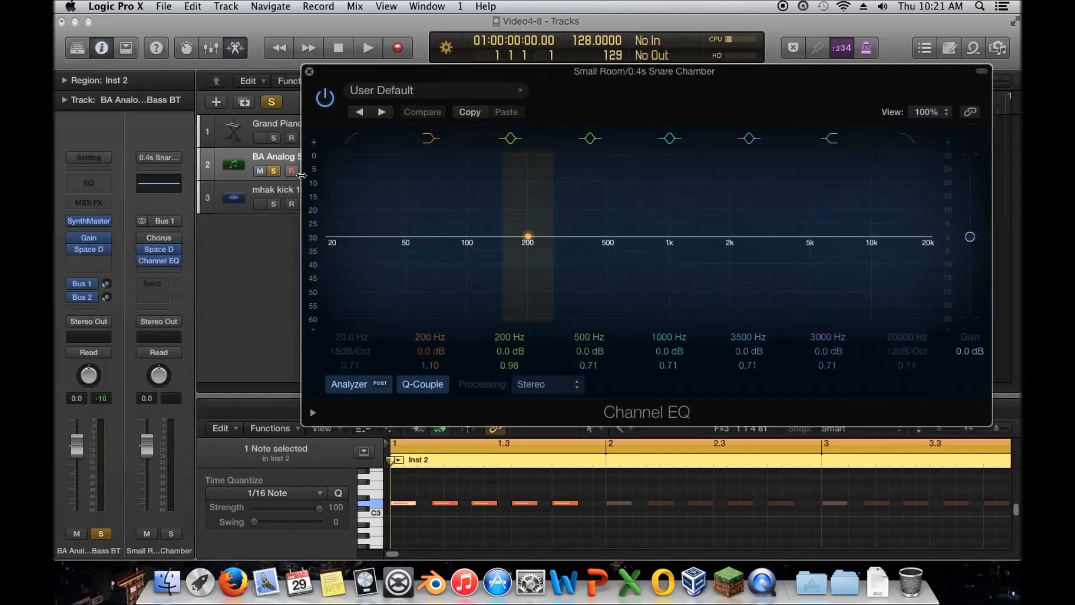
pyautogui.click(159, 251)
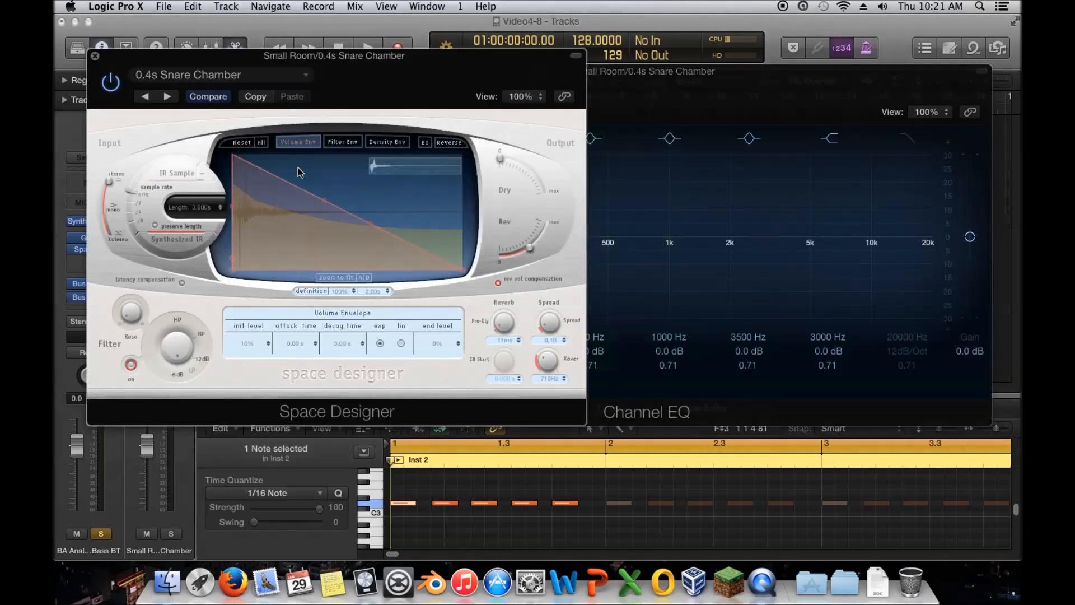
pyautogui.click(425, 142)
pyautogui.moveTo(348, 231); pyautogui.dragTo(324, 231)
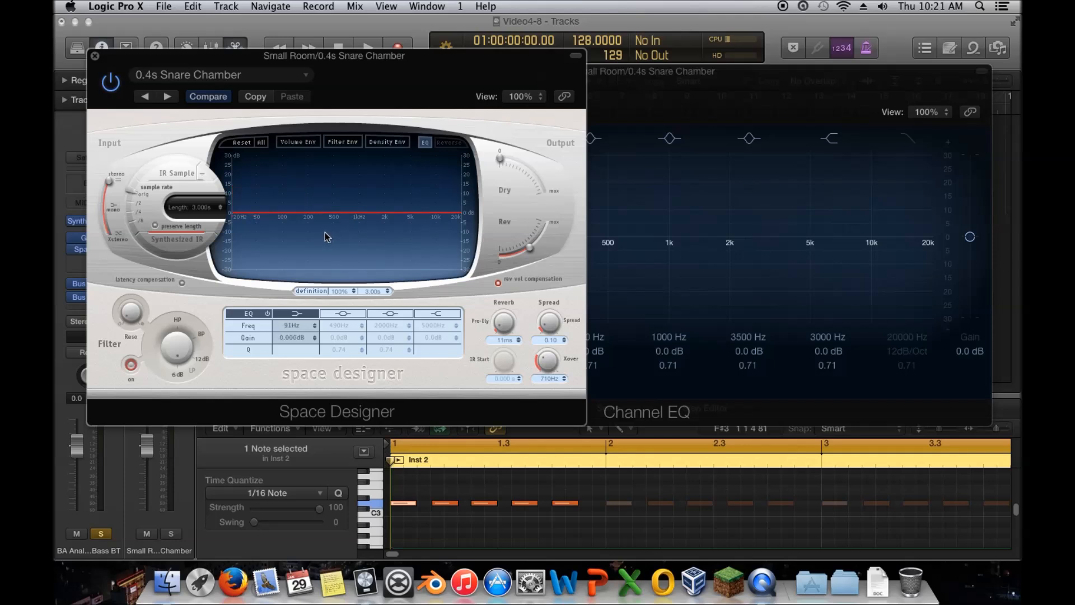
pyautogui.click(94, 56)
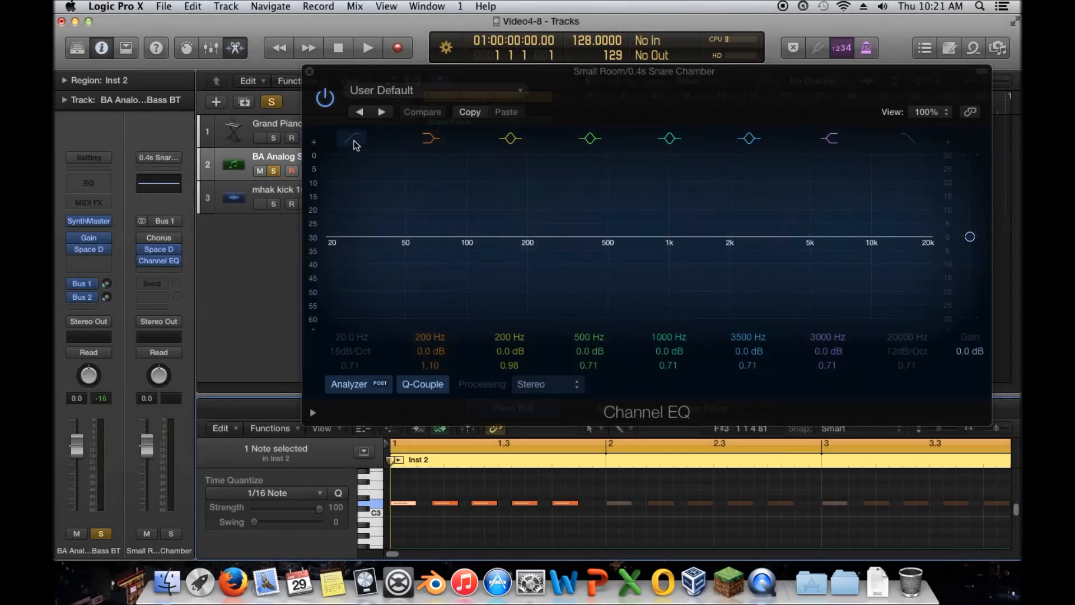
# Step: Enable the high-cut band at 1480 Hz in the Bus 1 channel's Channel EQ and set the 500 Hz band's frequency to 440 Hz
pyautogui.click(917, 146)
pyautogui.moveTo(929, 240); pyautogui.dragTo(666, 200)
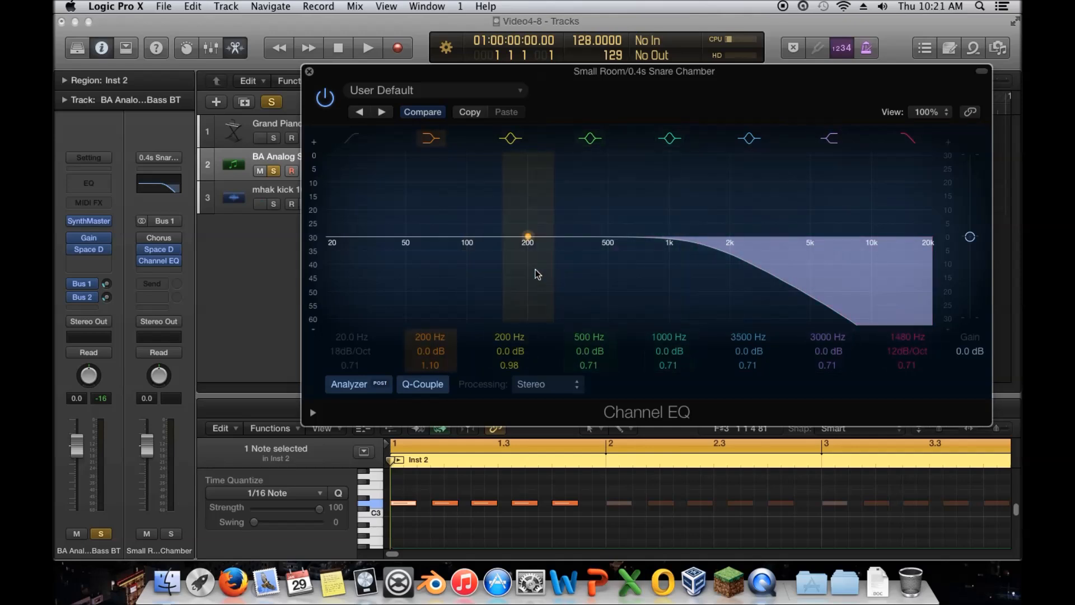
pyautogui.moveTo(530, 272)
pyautogui.mouseDown()
pyautogui.moveTo(530, 244)
pyautogui.moveTo(531, 269)
pyautogui.mouseUp()
pyautogui.moveTo(610, 237)
pyautogui.mouseDown()
pyautogui.moveTo(621, 216)
pyautogui.moveTo(607, 227)
pyautogui.moveTo(341, 222)
pyautogui.moveTo(616, 239)
pyautogui.mouseUp()
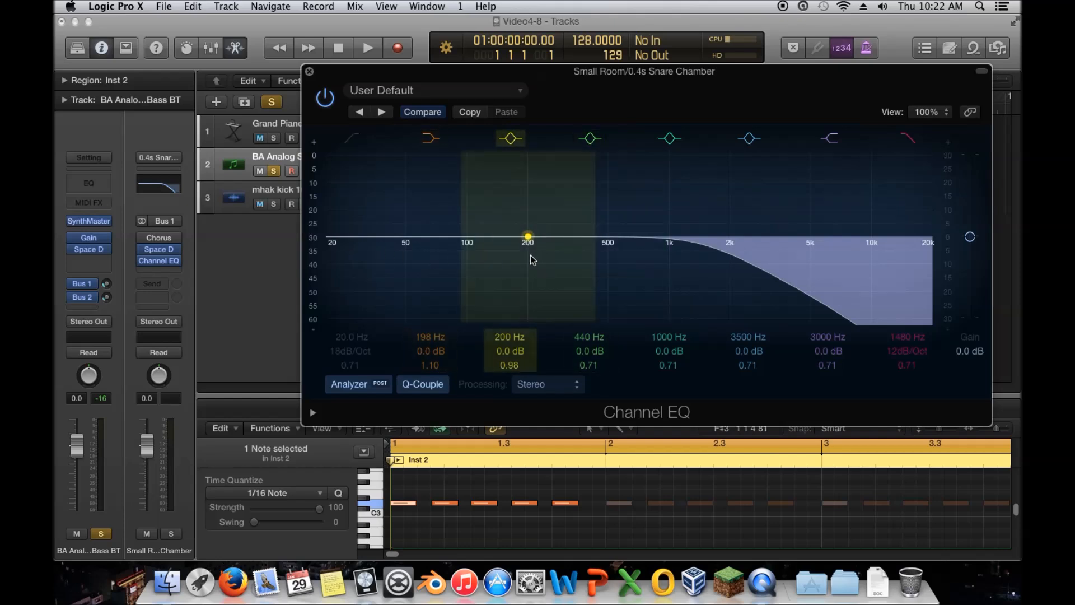
# Step: Set the Channel EQ's low-shelf frequency to 220 Hz and close the EQ window
pyautogui.moveTo(498, 259)
pyautogui.mouseDown()
pyautogui.moveTo(515, 274)
pyautogui.moveTo(574, 283)
pyautogui.moveTo(517, 259)
pyautogui.mouseUp()
pyautogui.click(492, 256)
pyautogui.click(329, 104)
pyautogui.moveTo(343, 75); pyautogui.dragTo(322, 74)
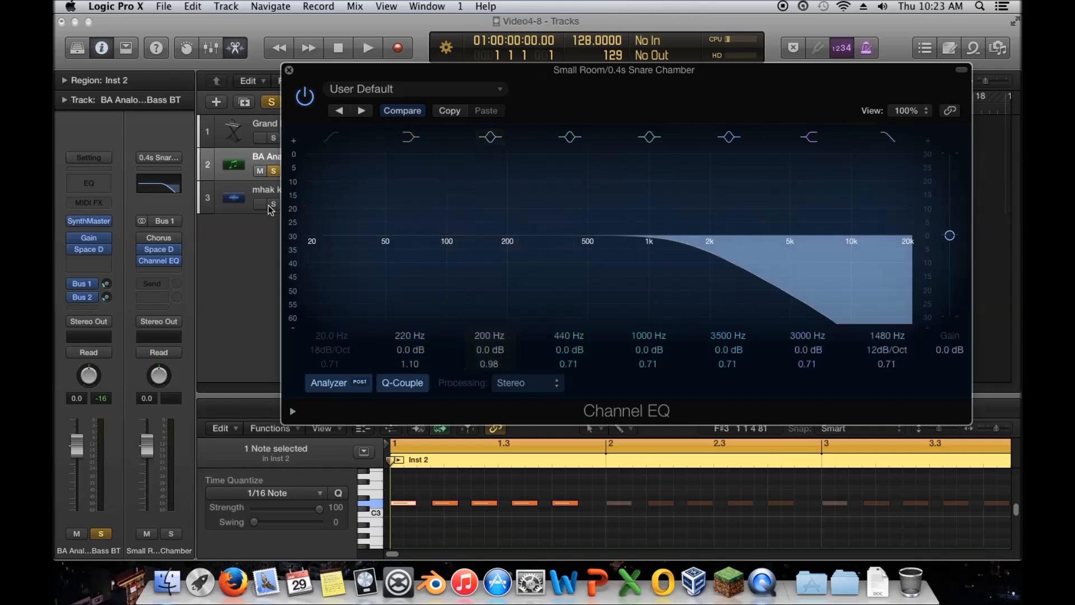
pyautogui.click(289, 71)
# Step: Browse the Small Spaces preset categories of the Bus 1 channel's Space Designer and close the plug-in without loading a preset
pyautogui.click(157, 251)
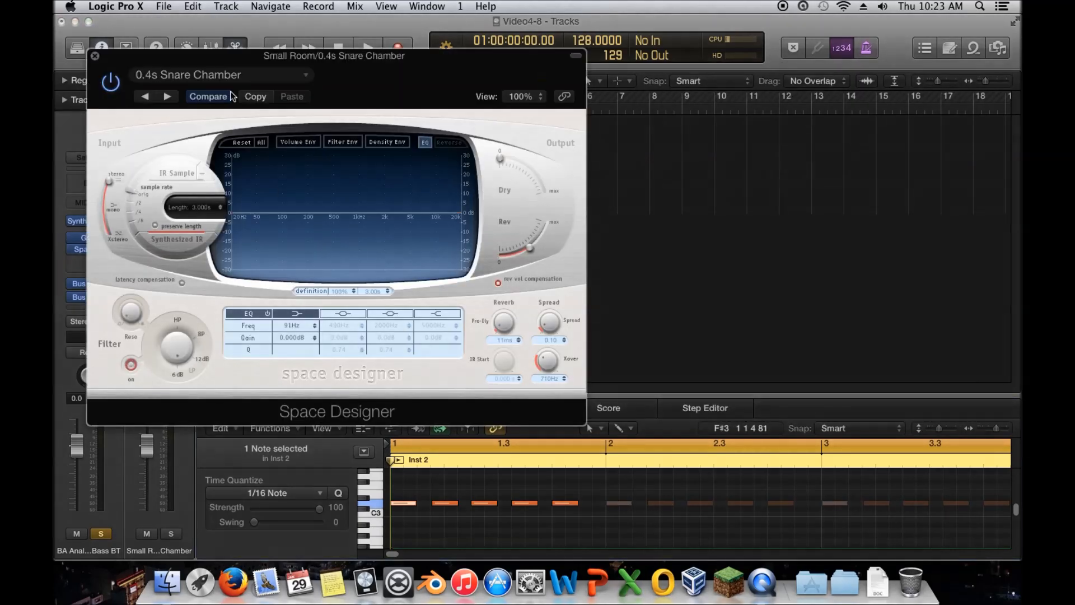
pyautogui.click(215, 76)
pyautogui.moveTo(222, 381)
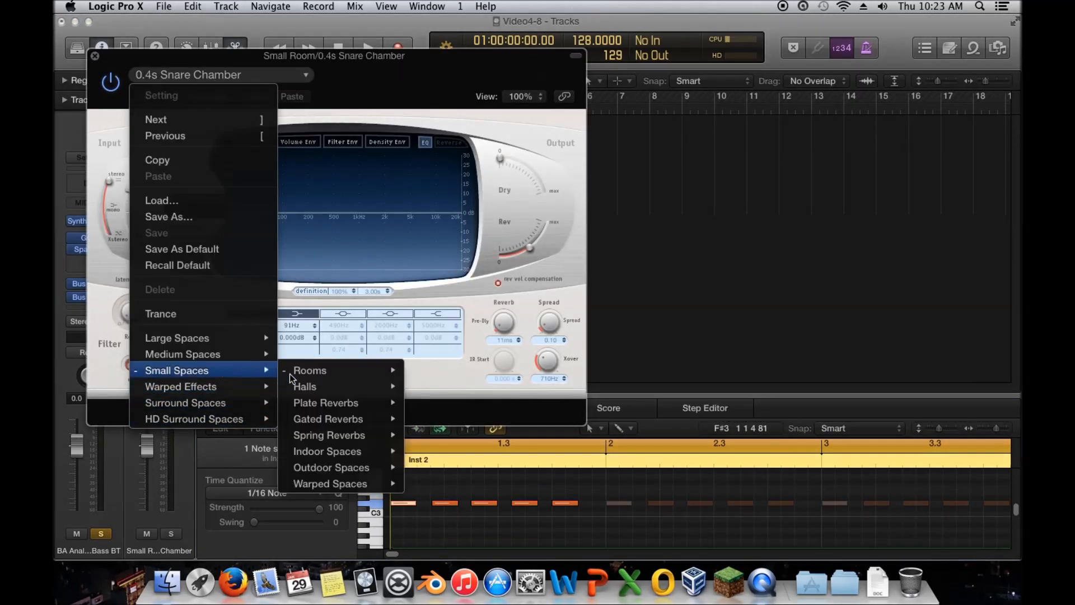
pyautogui.moveTo(359, 435)
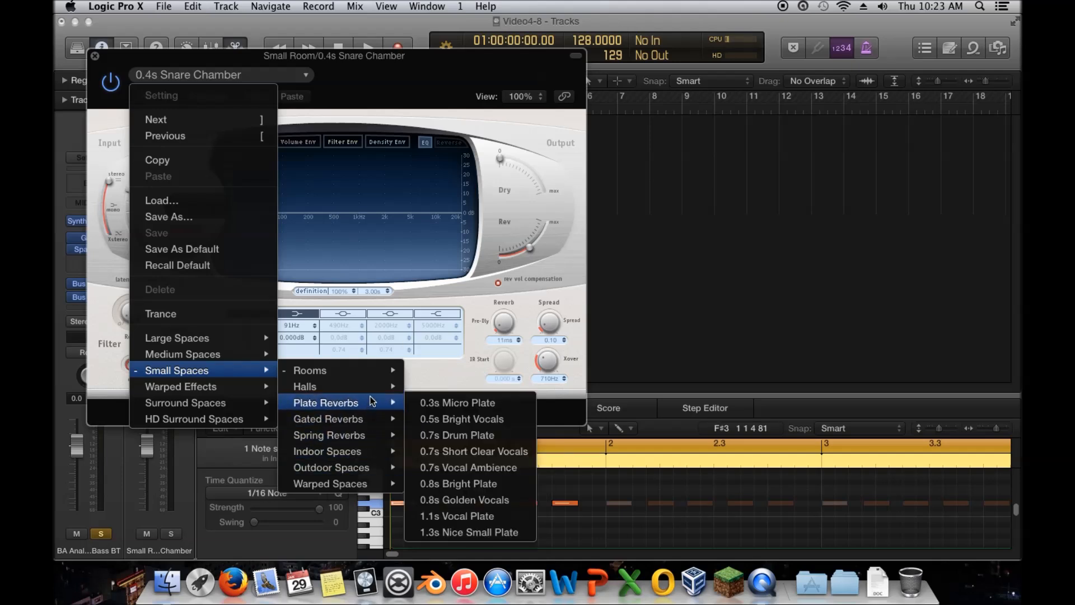
pyautogui.moveTo(370, 391)
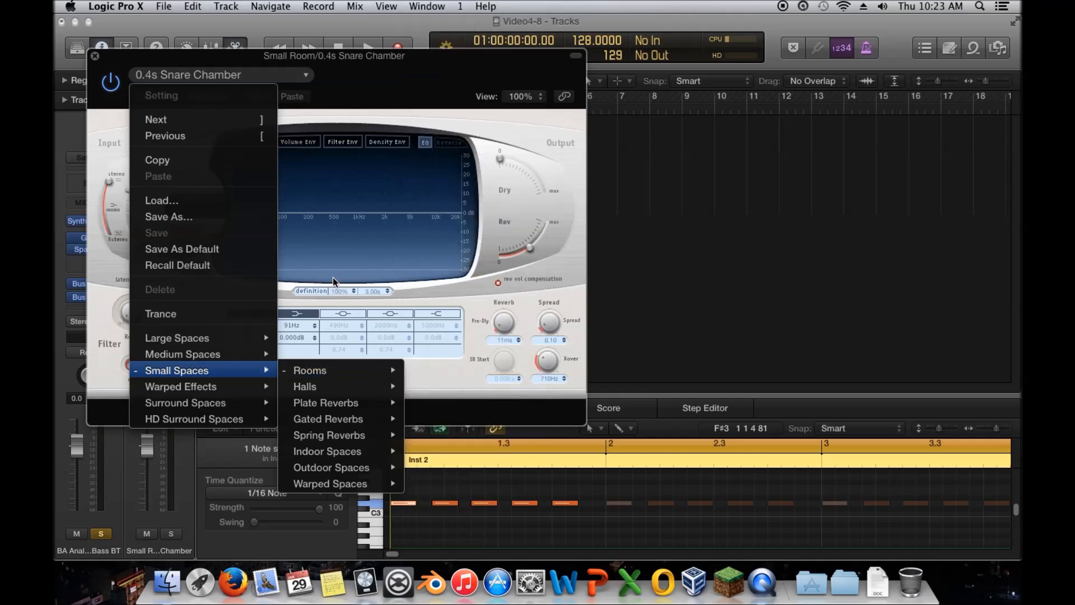
pyautogui.click(95, 59)
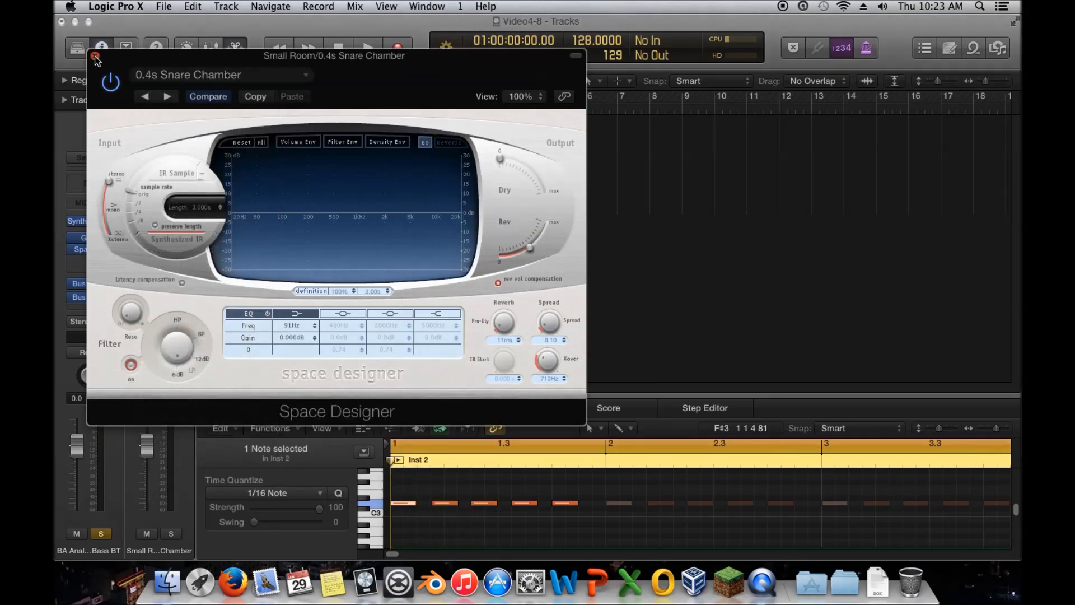
pyautogui.click(95, 57)
# Step: Review the bass track's own Space Designer with its 02.7s Medium Tail preset and close its window
pyautogui.moveTo(161, 264)
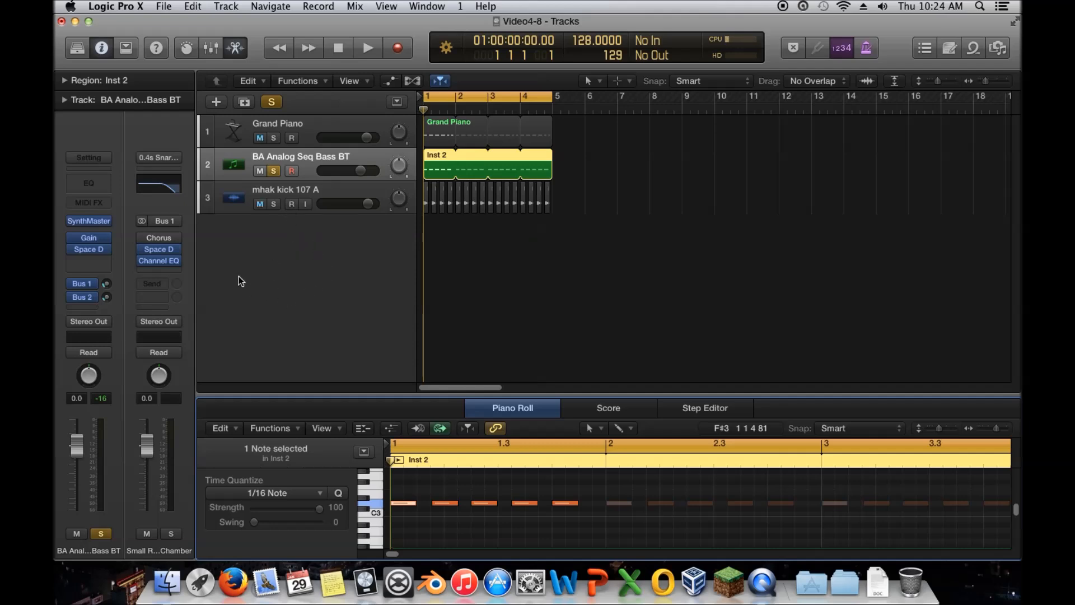
pyautogui.click(88, 250)
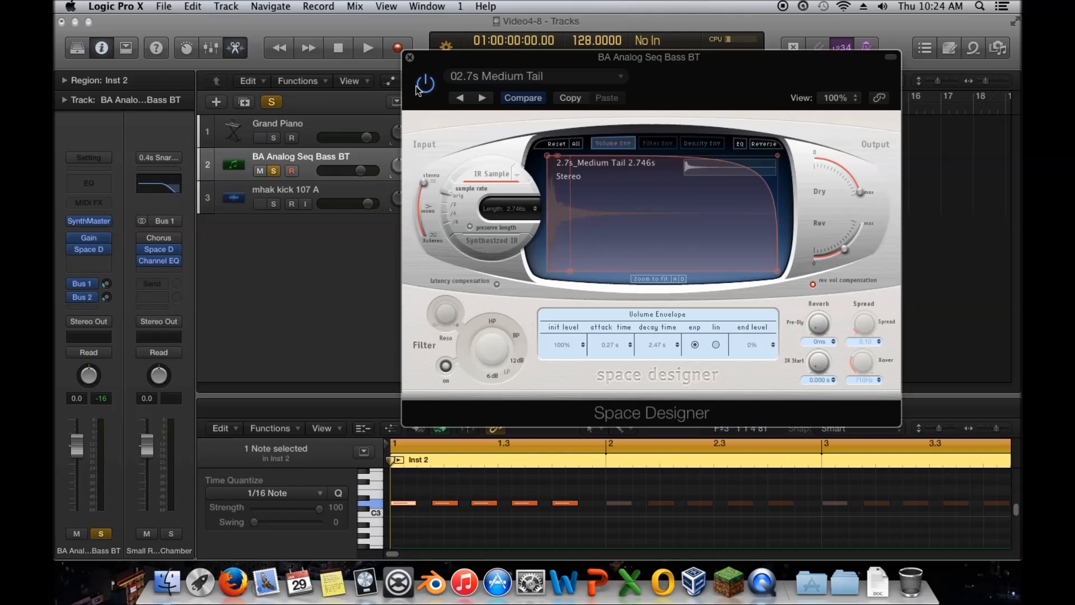
pyautogui.click(409, 57)
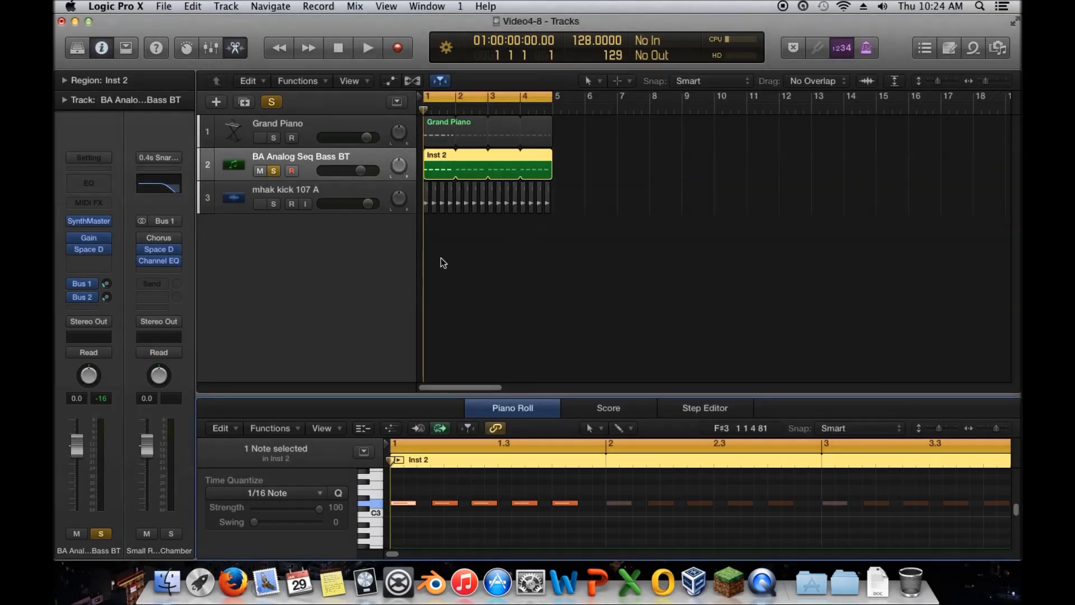